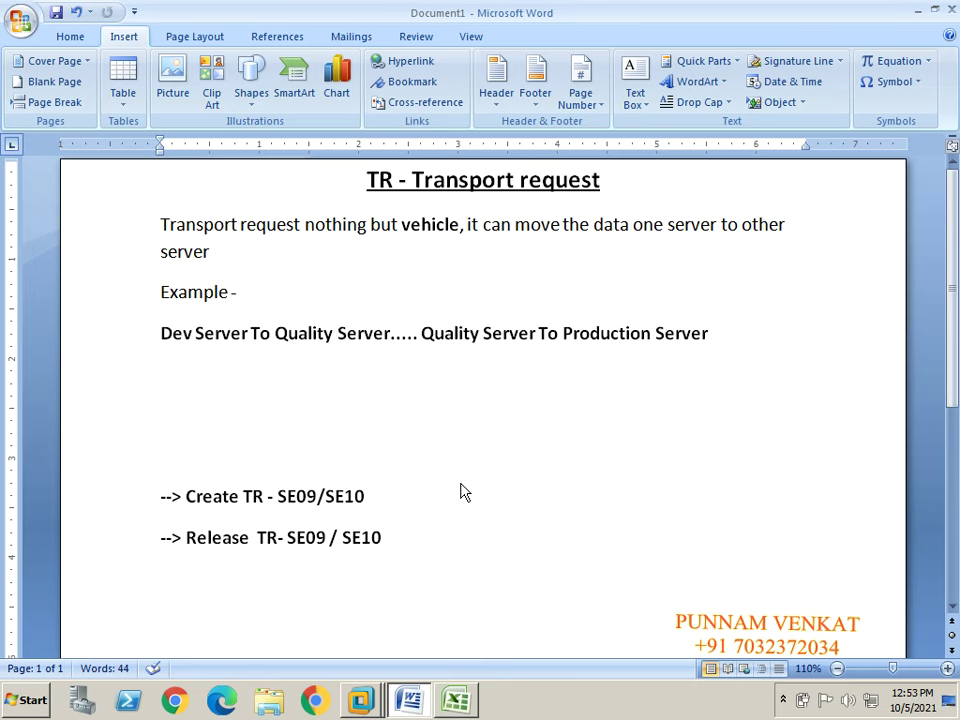
- Review the Example line describing transport from the Dev server to Quality and from Quality to Production
left_click(189, 293)
left_click(325, 340)
left_click(483, 334)
left_click(639, 340)
- Switch to the Excel diagram and examine which SAP screens and data types generate a TR
key("alt+Tab")
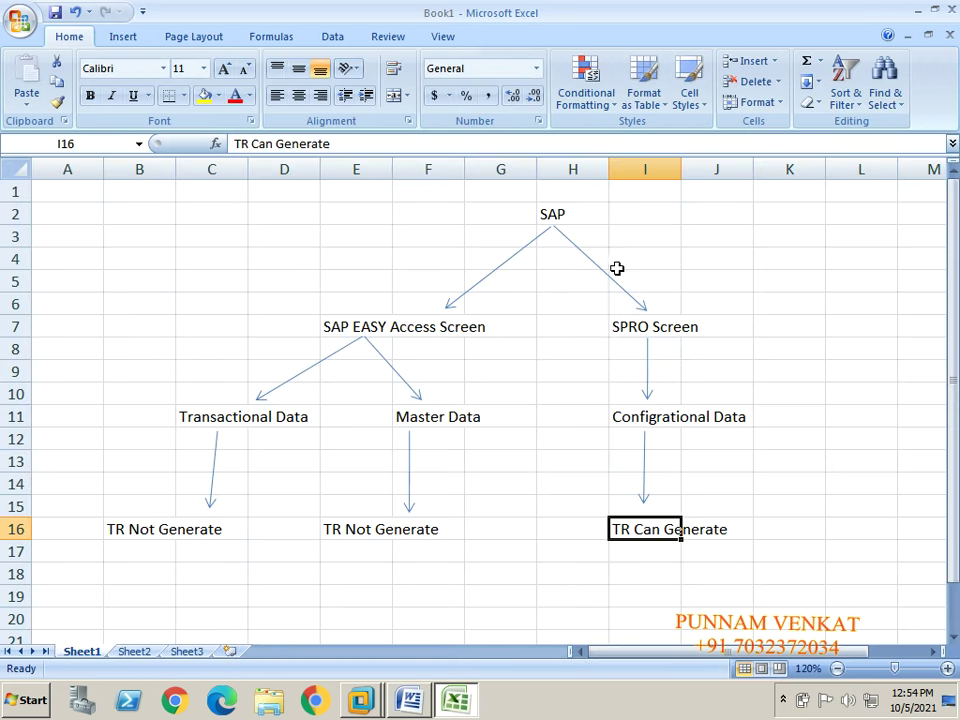
left_click(555, 214)
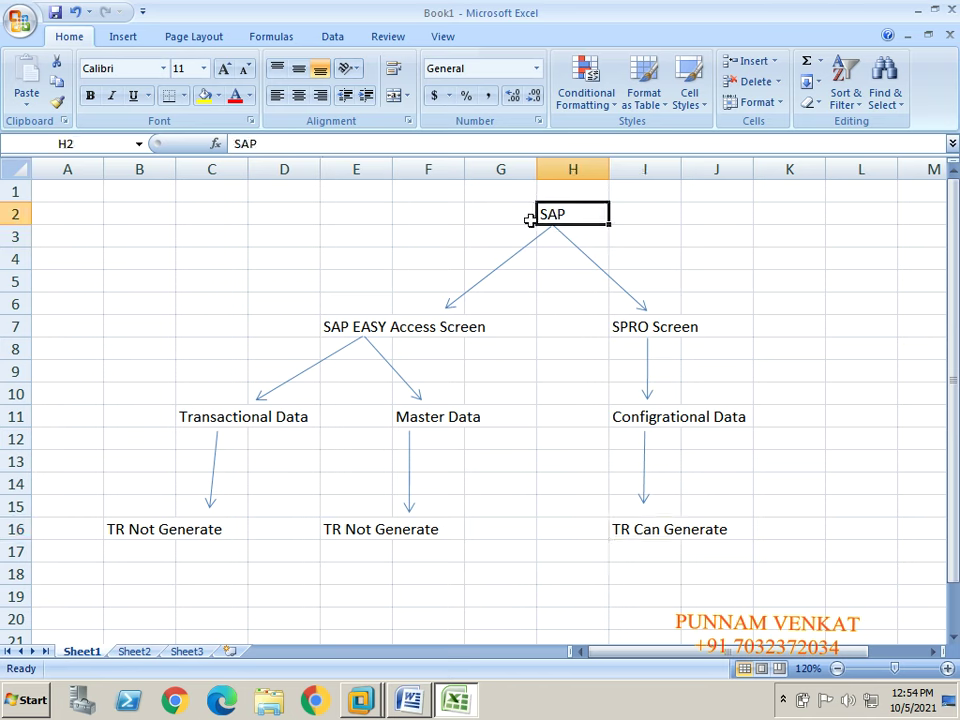
left_click(376, 323)
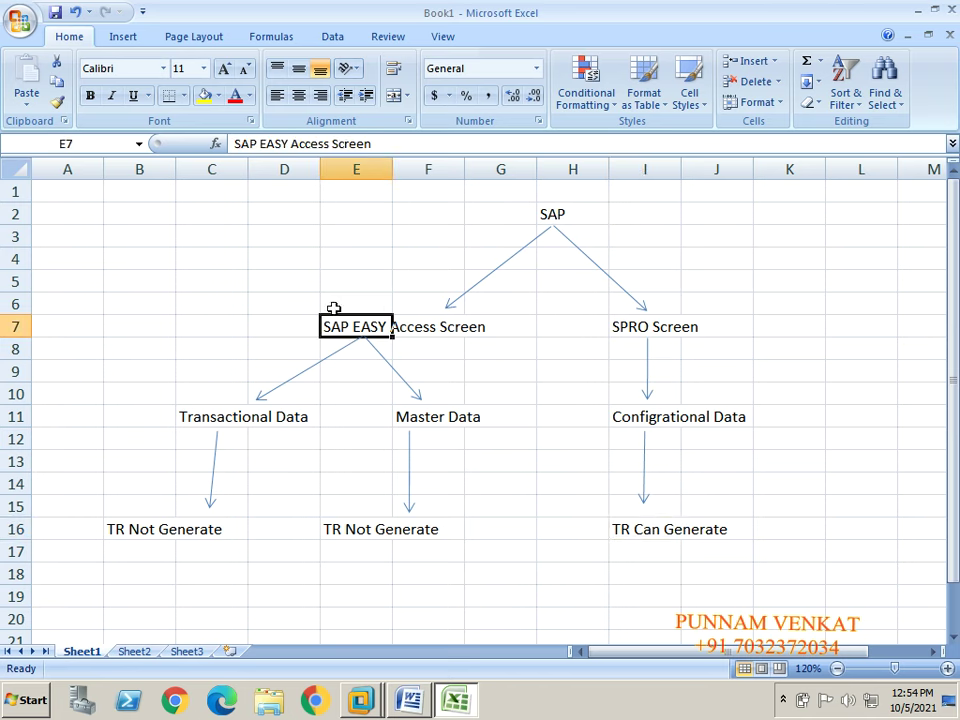
left_click(627, 330)
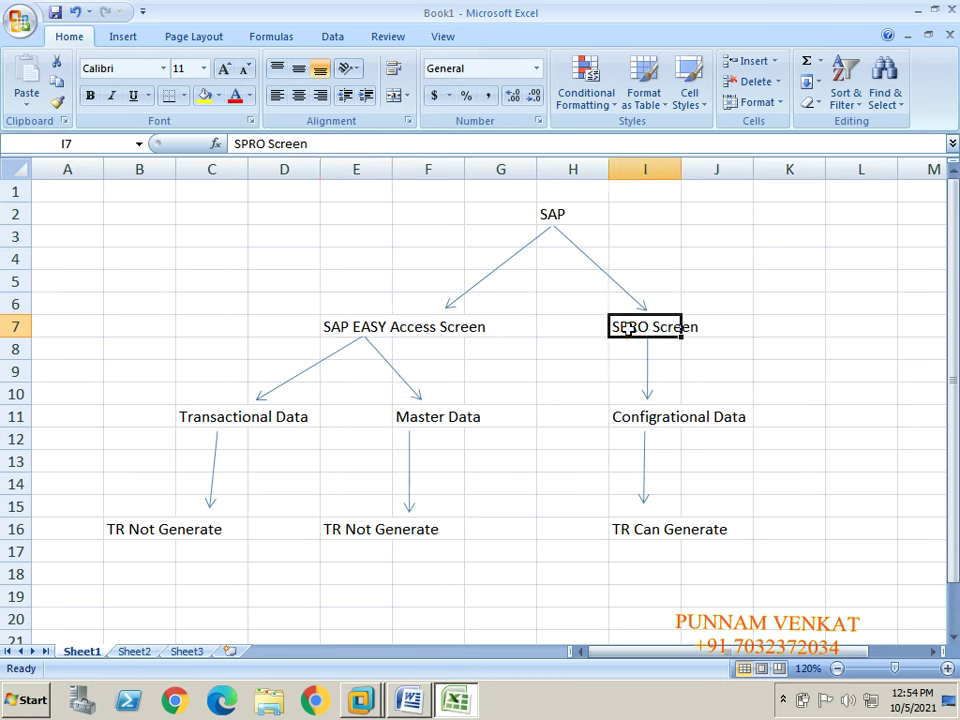
left_click(386, 330)
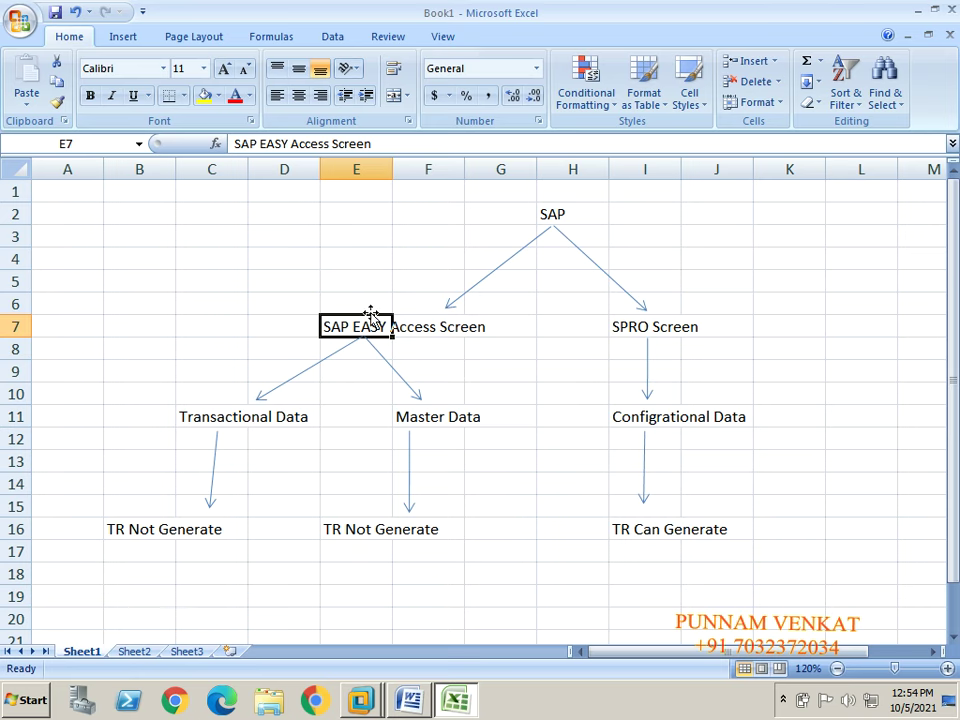
left_click(249, 423)
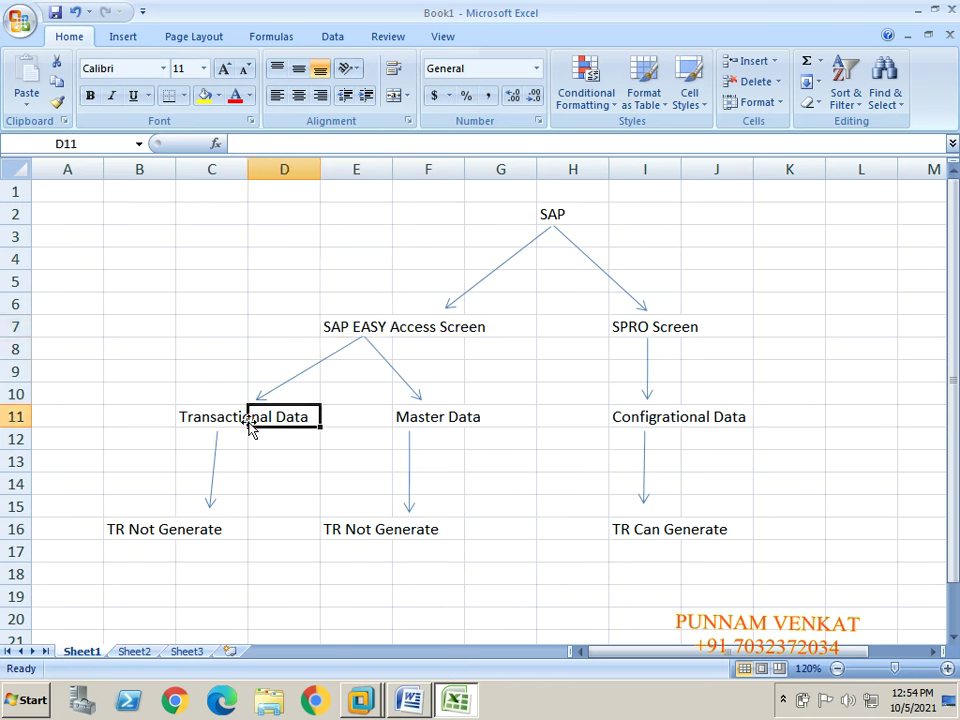
left_click(122, 529)
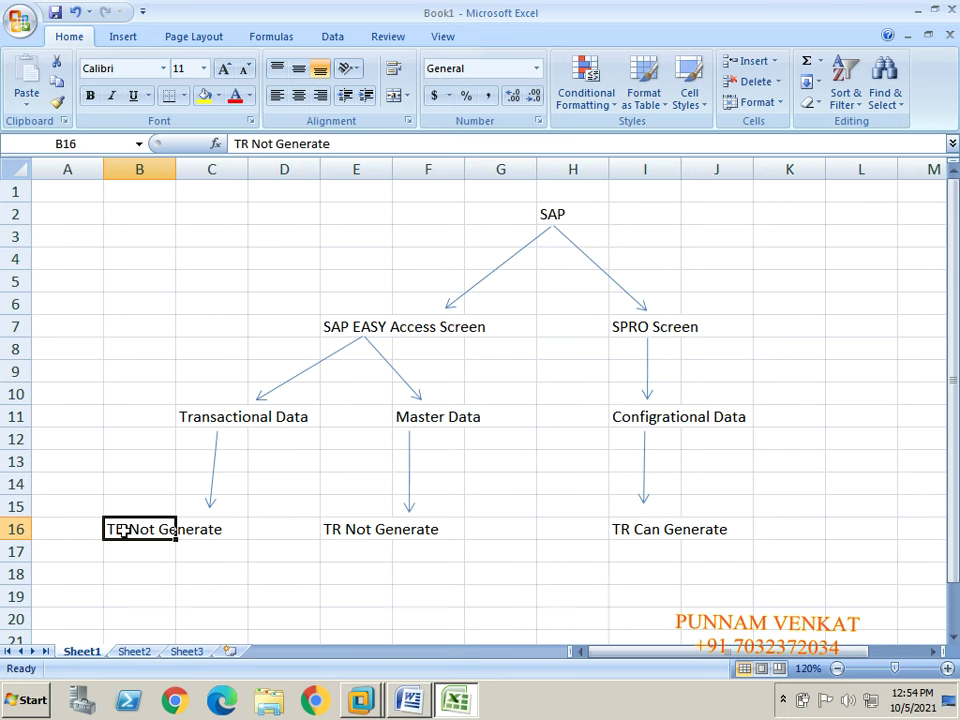
left_click(244, 416)
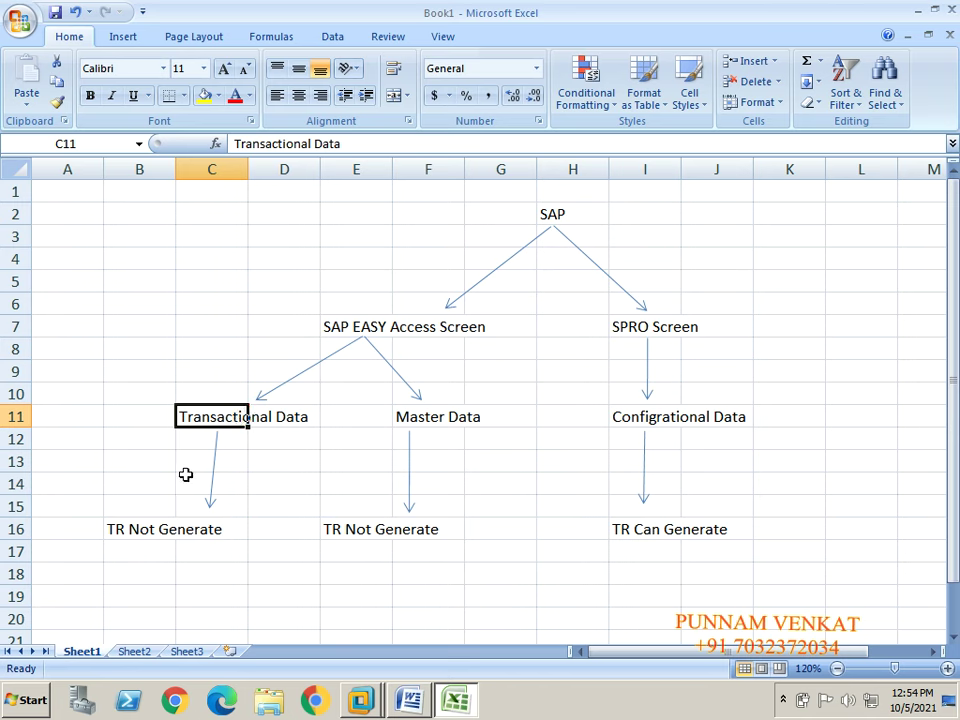
left_click(446, 422)
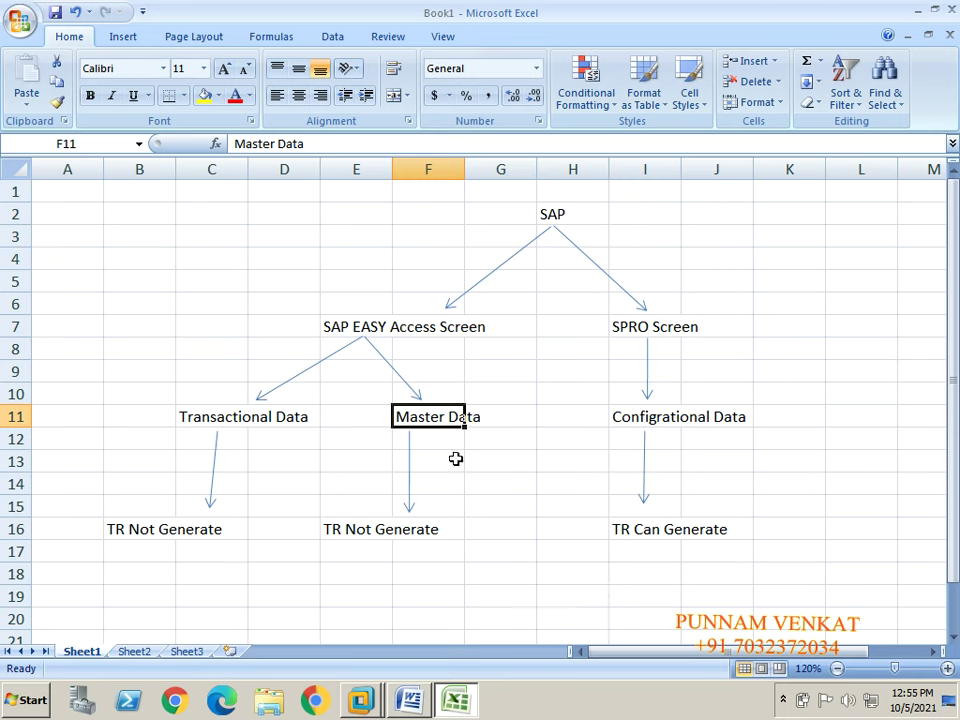
left_click(371, 545)
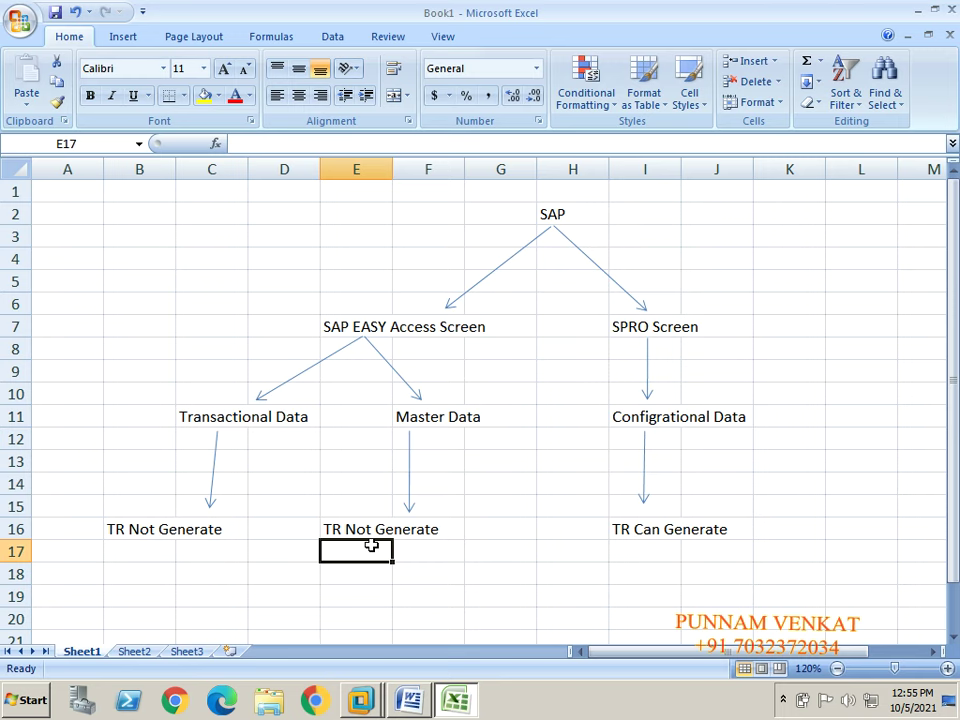
left_click(634, 326)
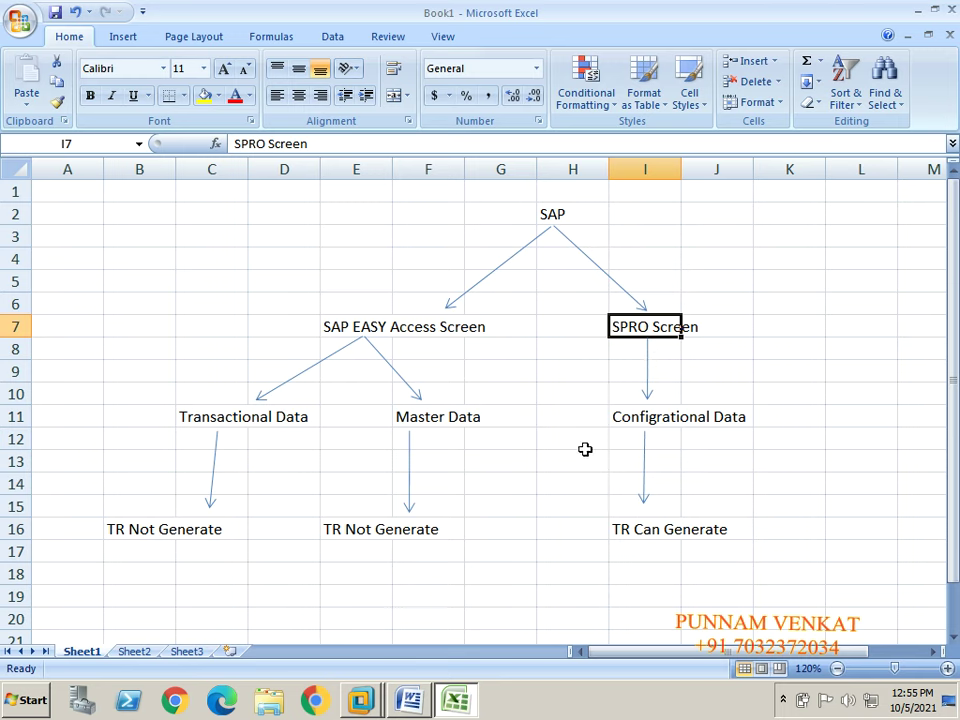
left_click(638, 419)
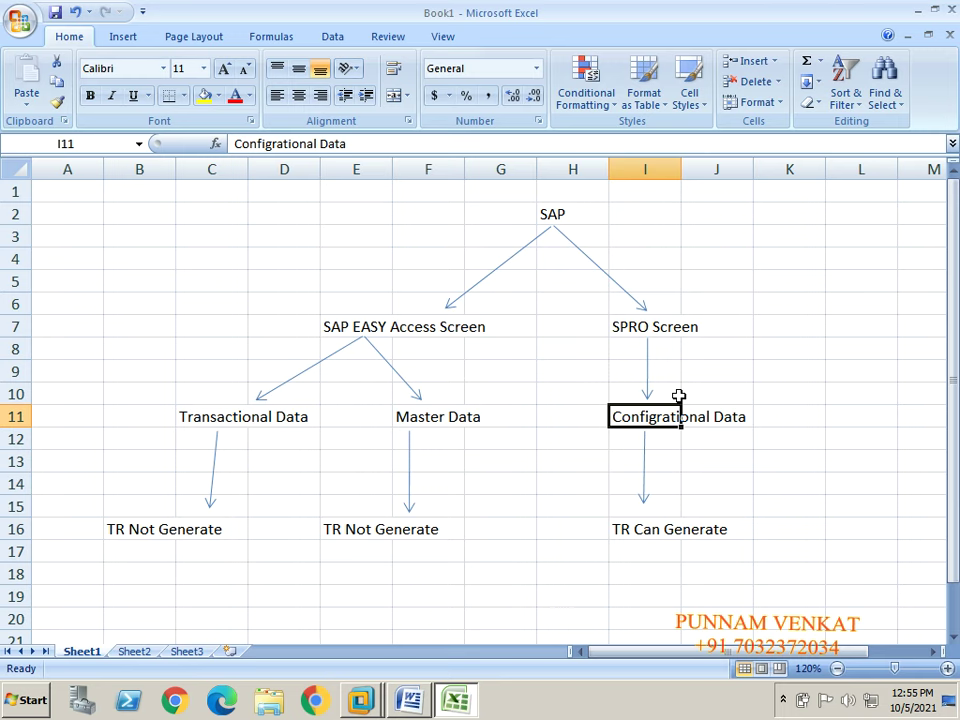
left_click(655, 536)
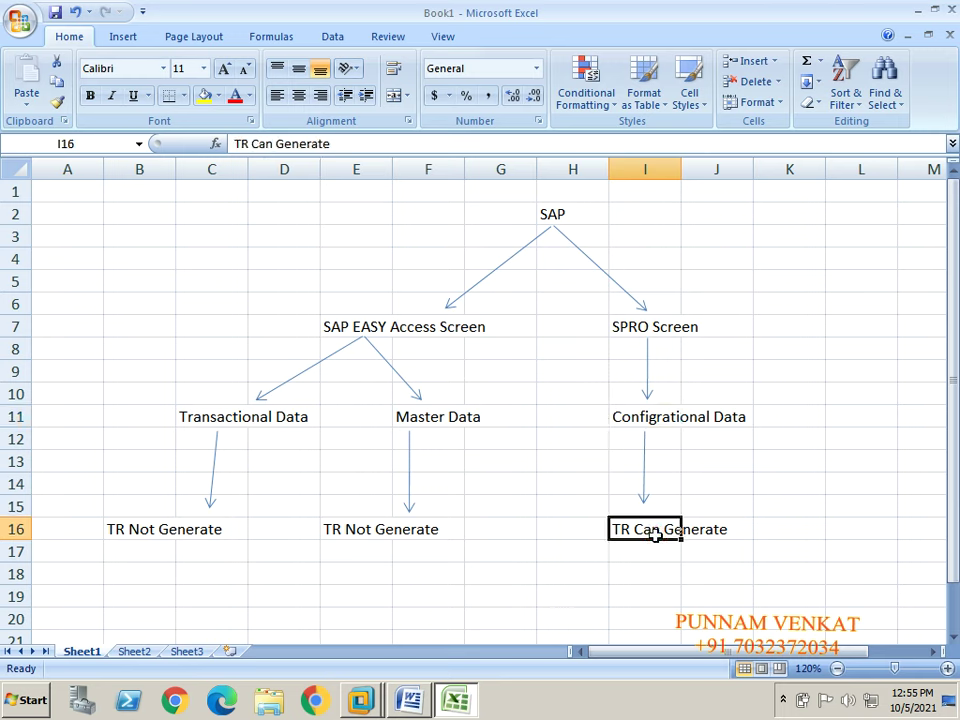
- Return to the Word notes and review the server path and the transactions for creating and releasing a TR
key("alt+Tab")
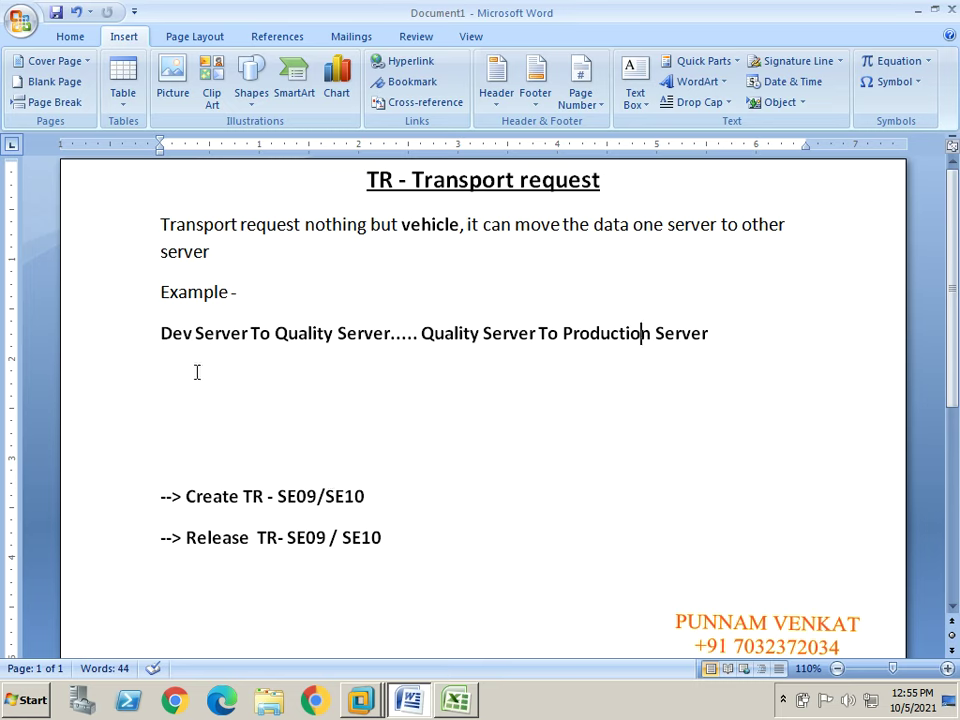
left_click(177, 342)
left_click(317, 341)
left_click(463, 339)
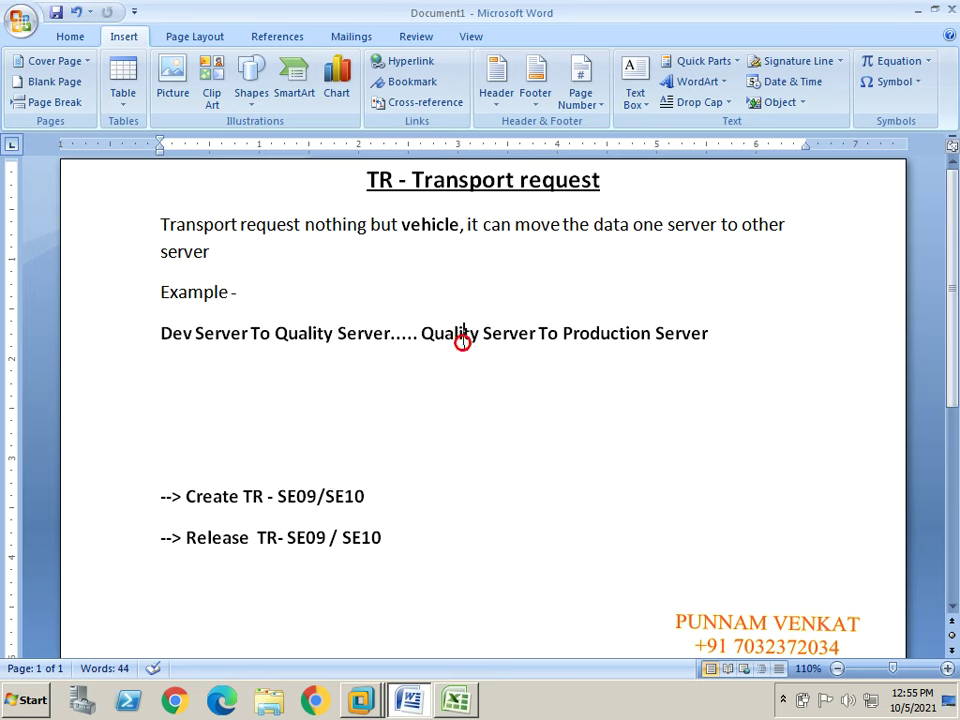
left_click(633, 344)
left_click_drag(193, 497, 165, 456)
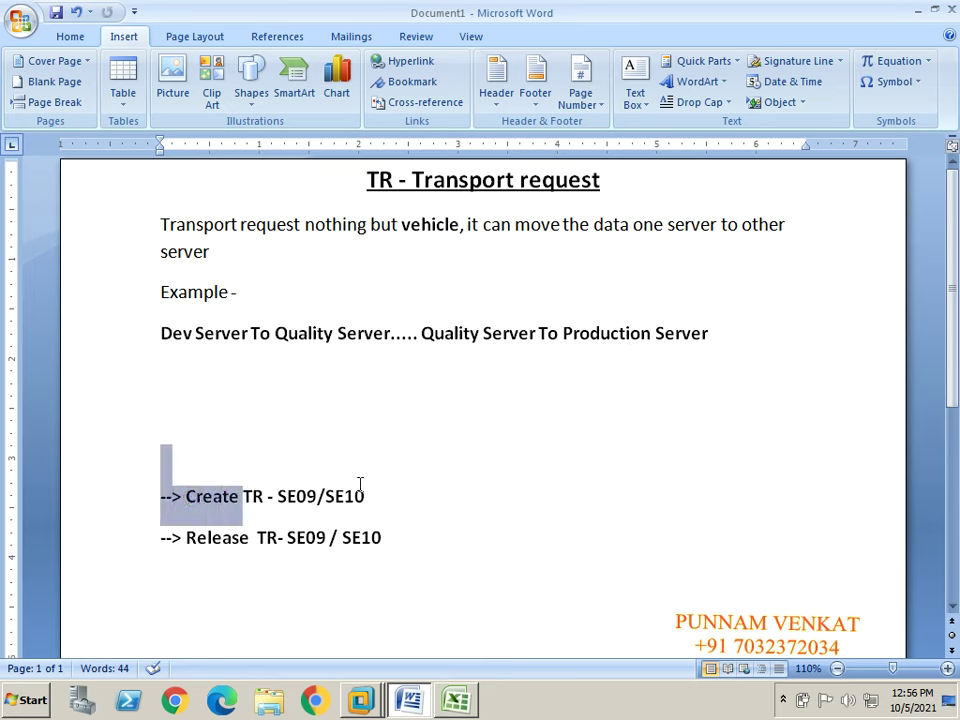
left_click(315, 497)
left_click_drag(276, 497, 318, 497)
left_click_drag(377, 496, 352, 497)
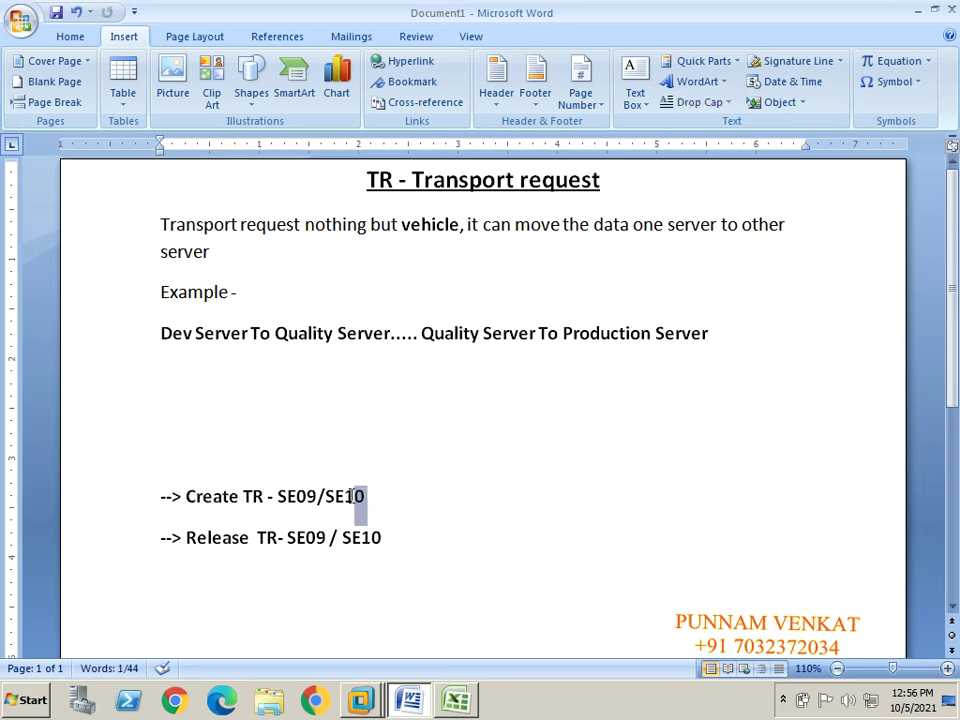
left_click_drag(181, 551, 281, 538)
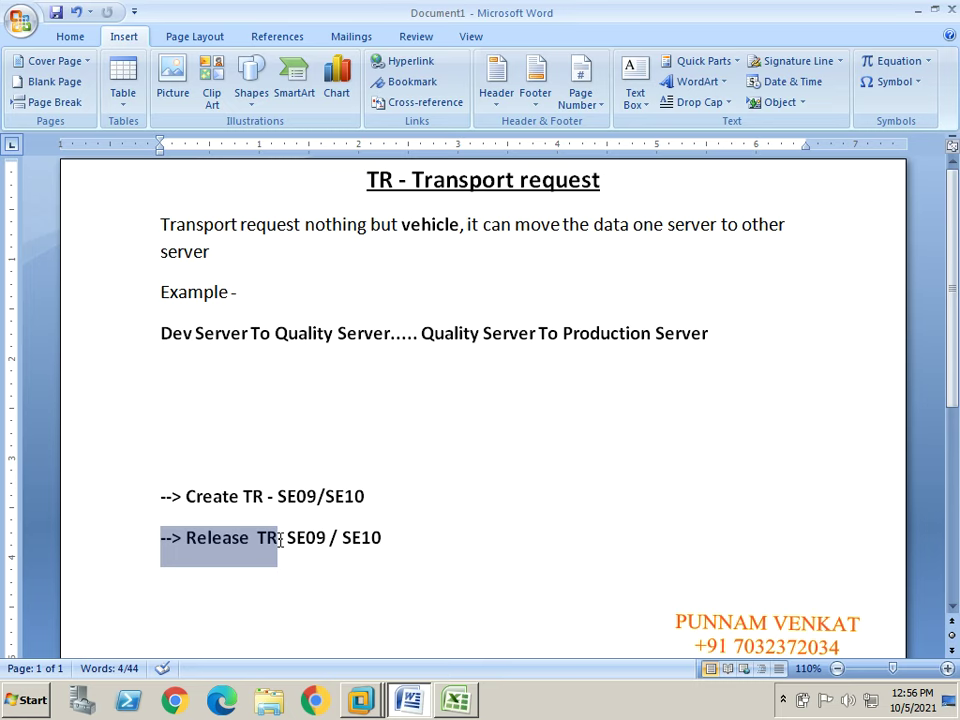
- Add the line "Create Company Code" below the Release TR line, leaving one blank paragraph between them
left_click(487, 536)
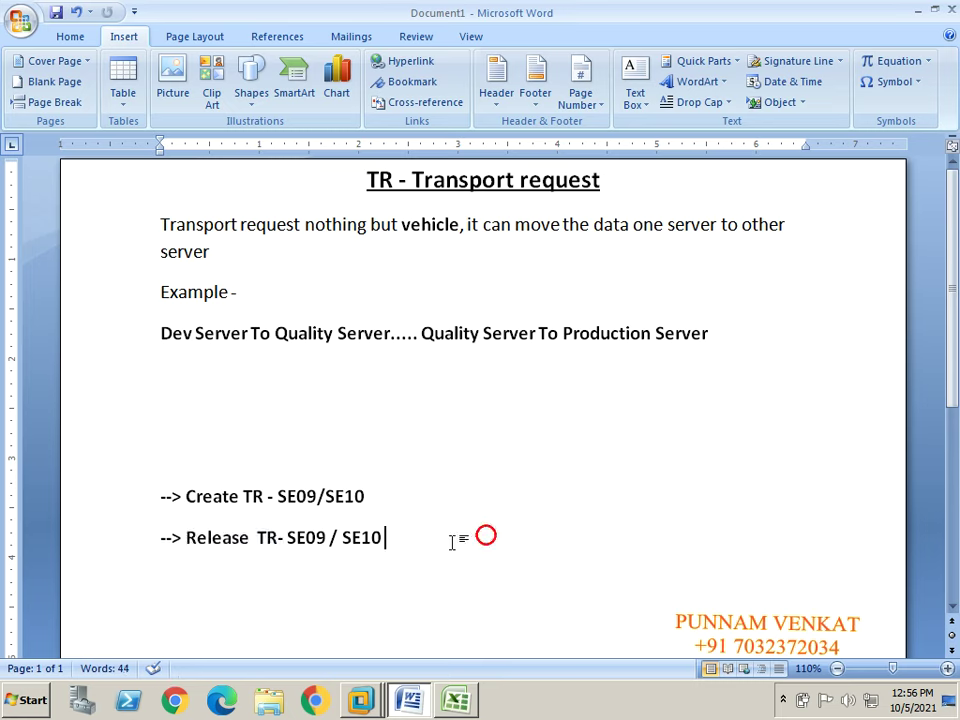
key("Return")
key("Return")
type("C")
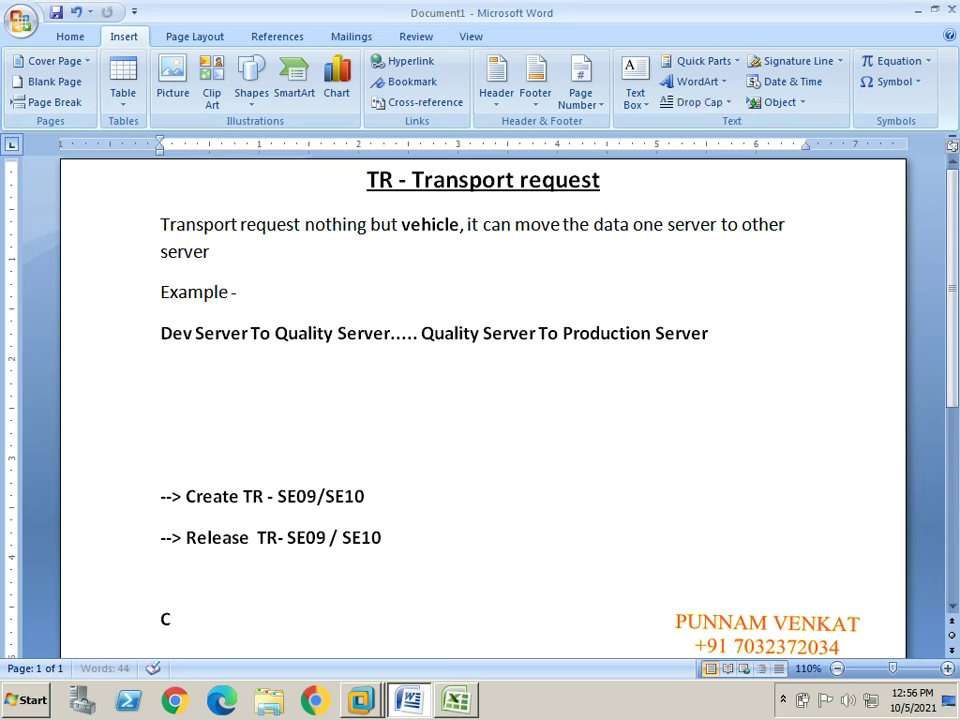
type("reate Comp")
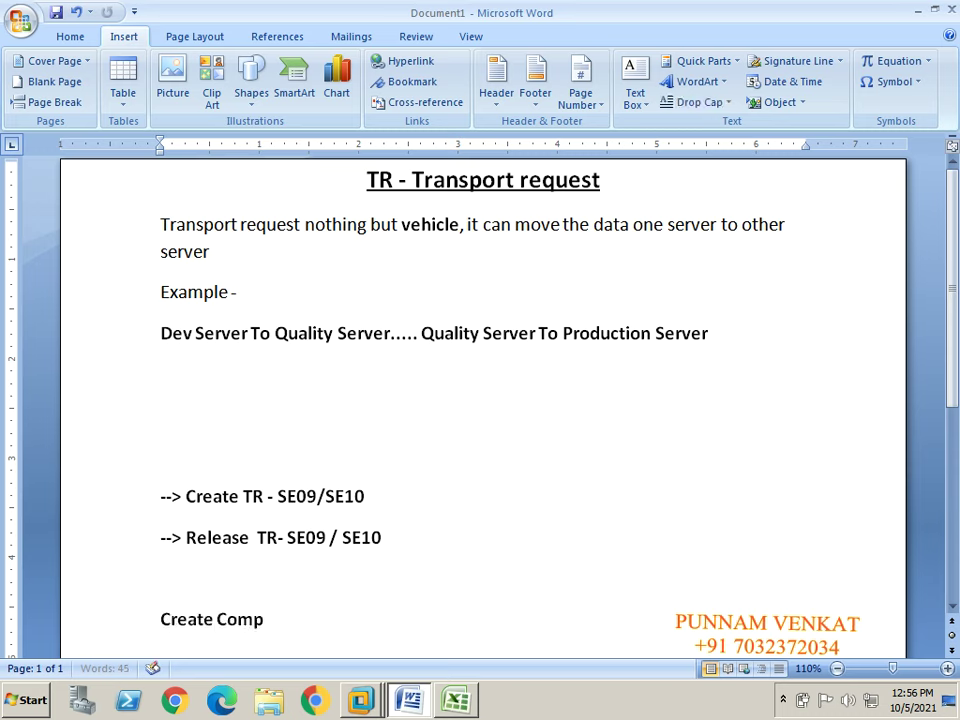
type("any Code")
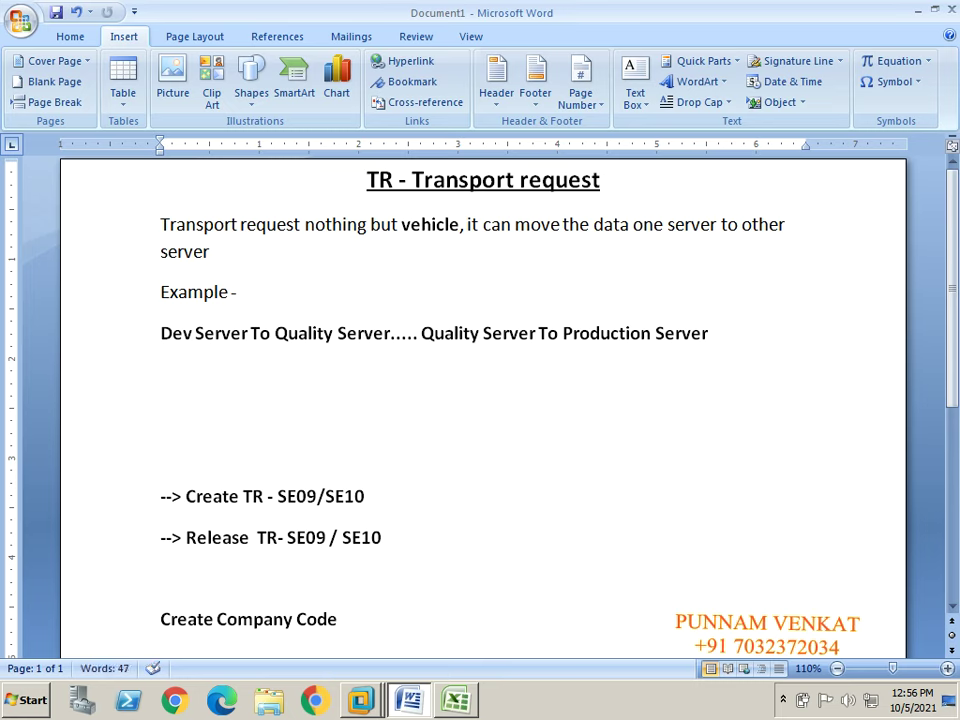
- Review the Create Company Code line and the Create TR line with its SE09/SE10 transactions
left_click_drag(354, 624, 183, 625)
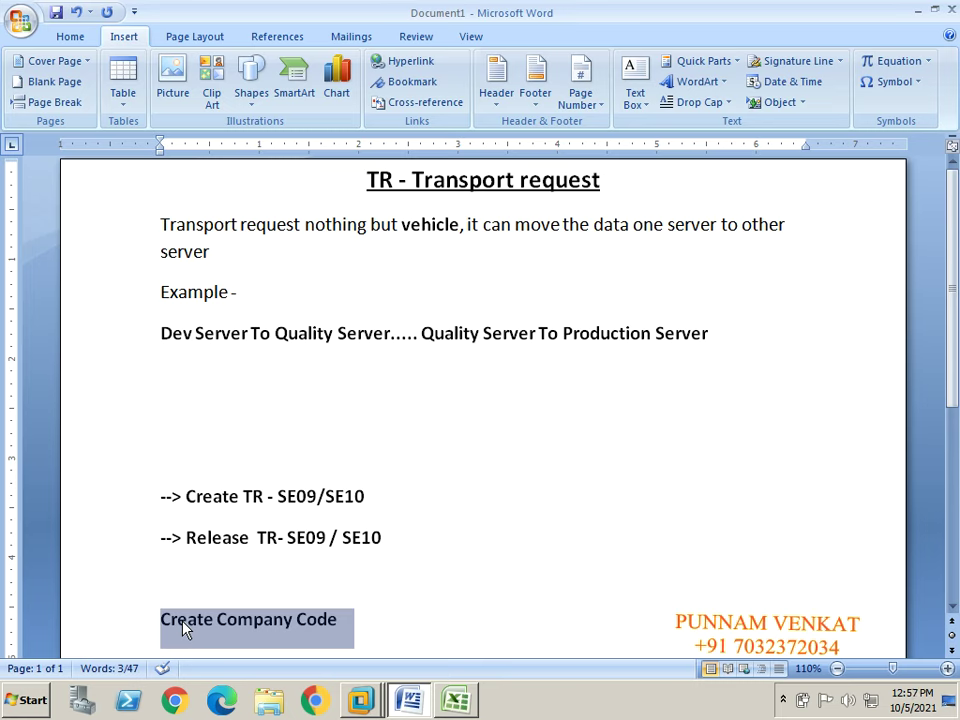
left_click(430, 598)
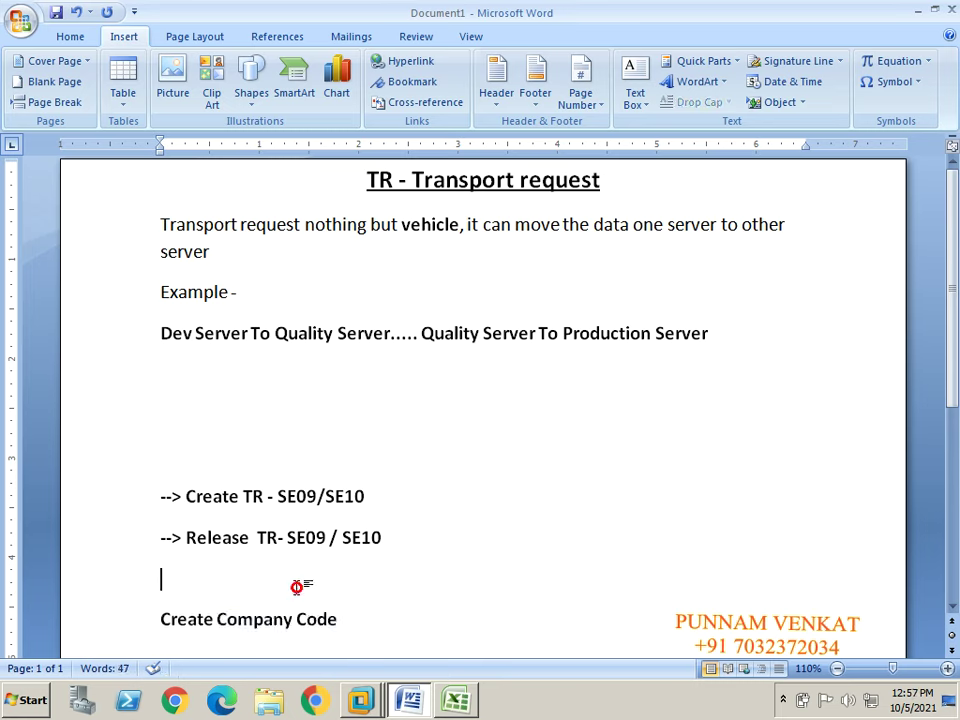
left_click_drag(183, 496, 268, 508)
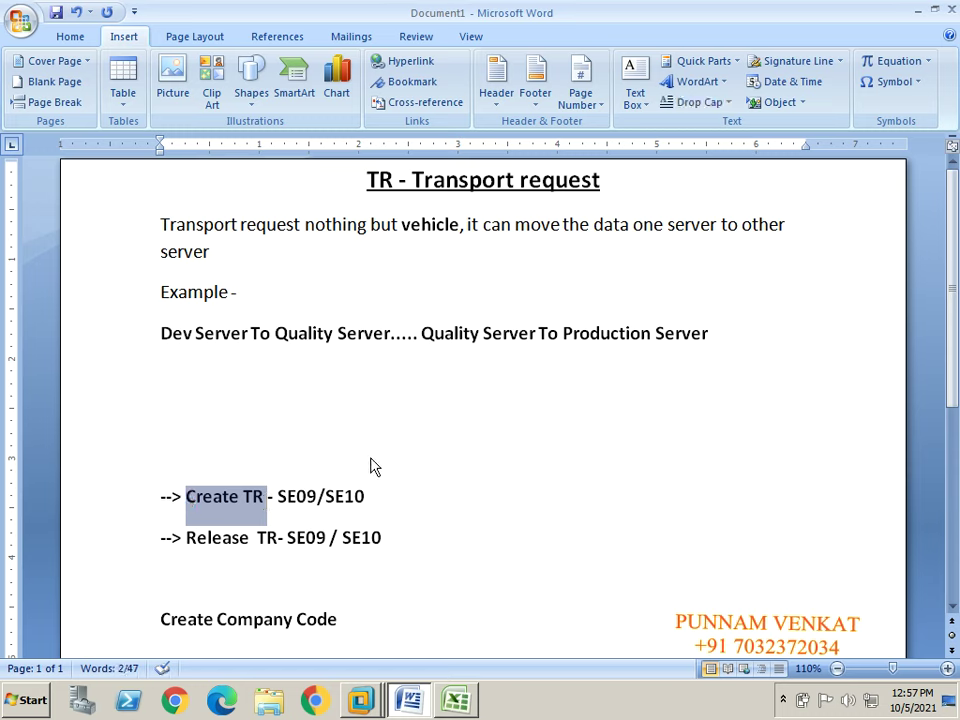
left_click(251, 617)
left_click_drag(386, 626, 190, 622)
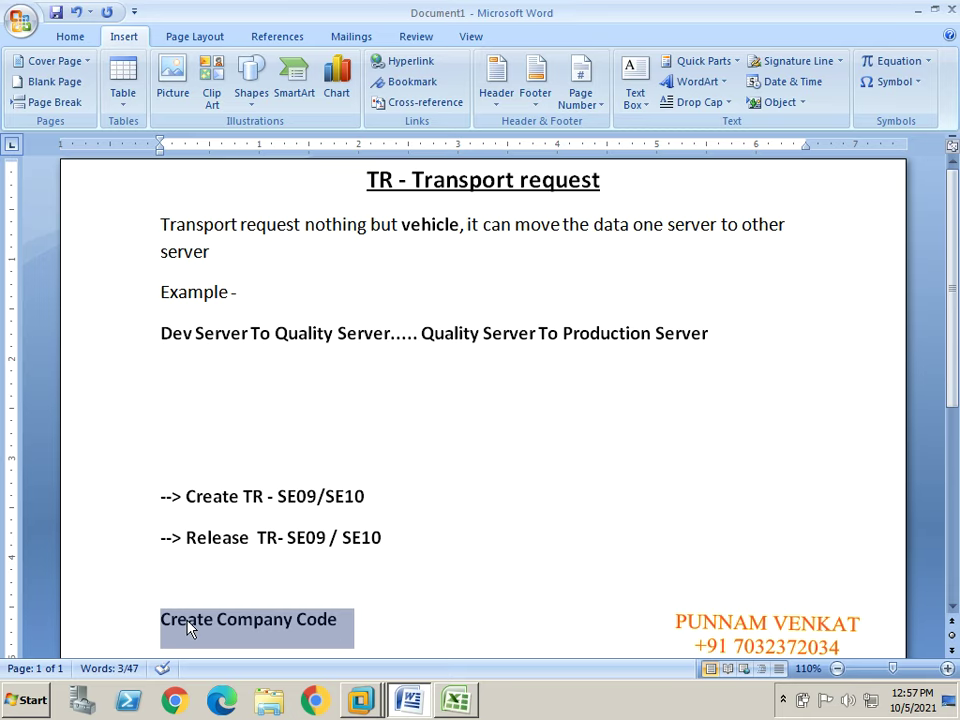
key("alt+Tab")
key("alt+Tab")
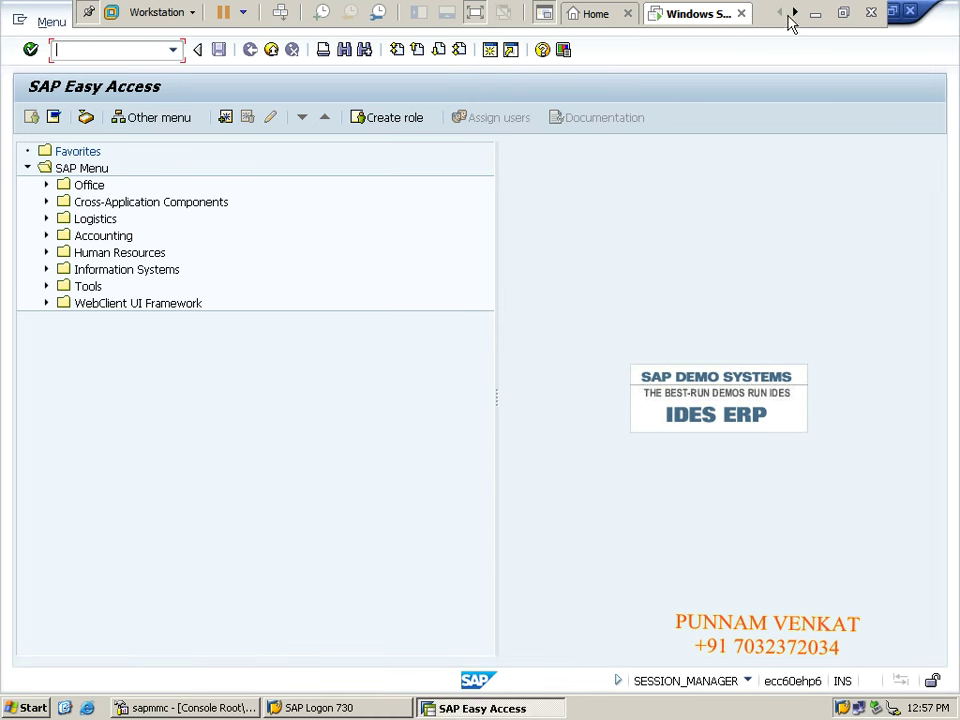
left_click(819, 17)
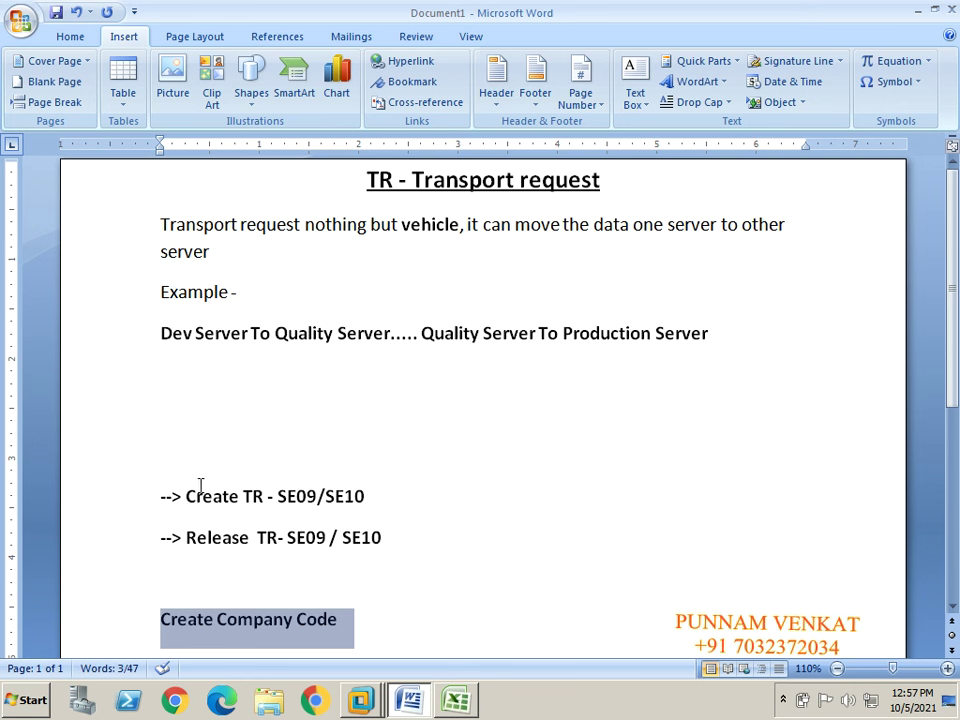
left_click_drag(187, 494, 358, 500)
left_click(313, 497)
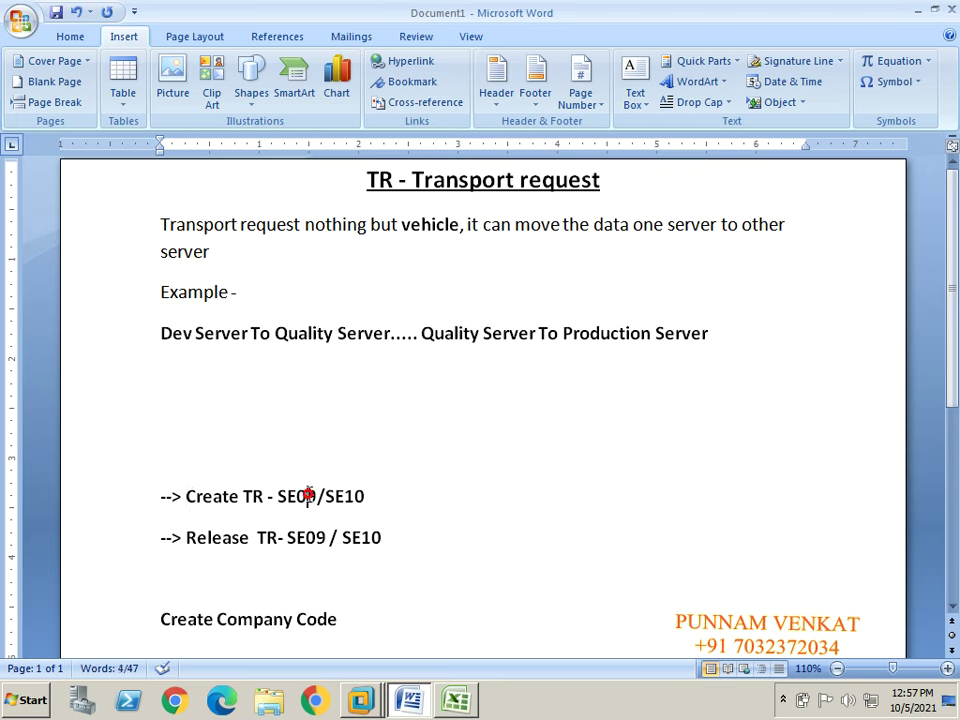
left_click_drag(280, 497, 319, 502)
left_click_drag(377, 497, 334, 498)
- Switch to the SAP session in the virtual machine and run transaction SE09
key("alt+Tab")
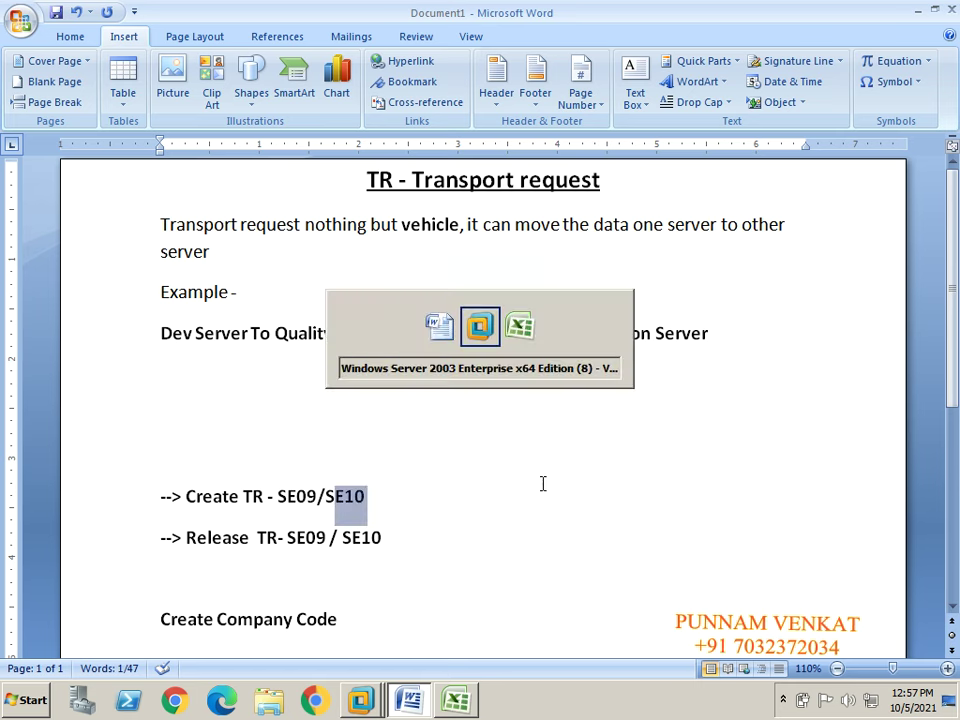
left_click(121, 51)
type("se09")
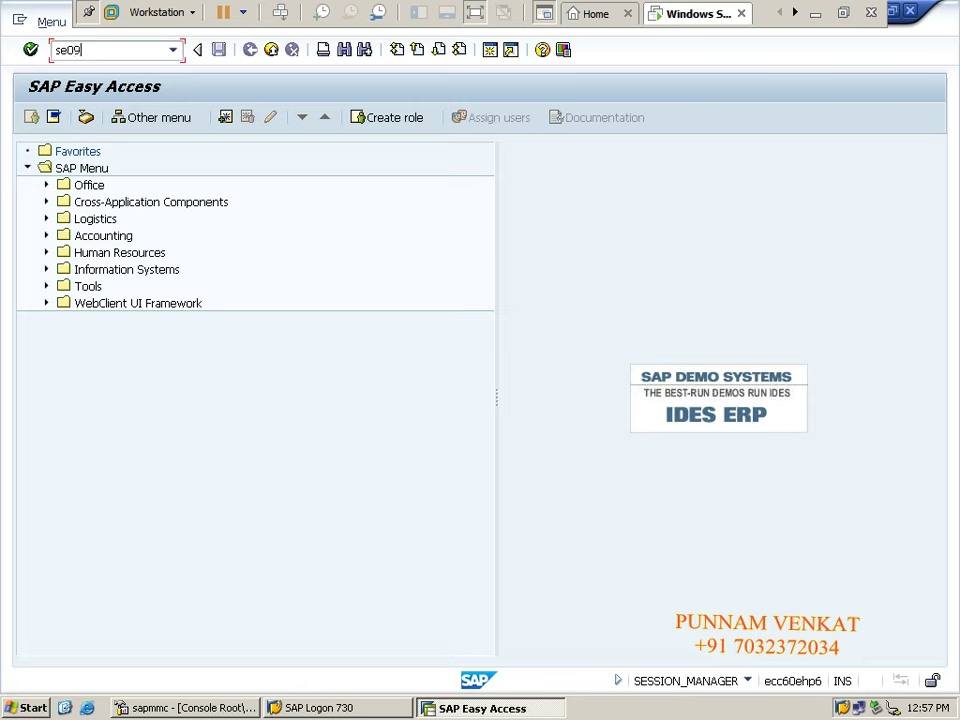
key("BackSpace")
key("BackSpace")
key("BackSpace")
key("BackSpace")
type("SE09")
key("Return")
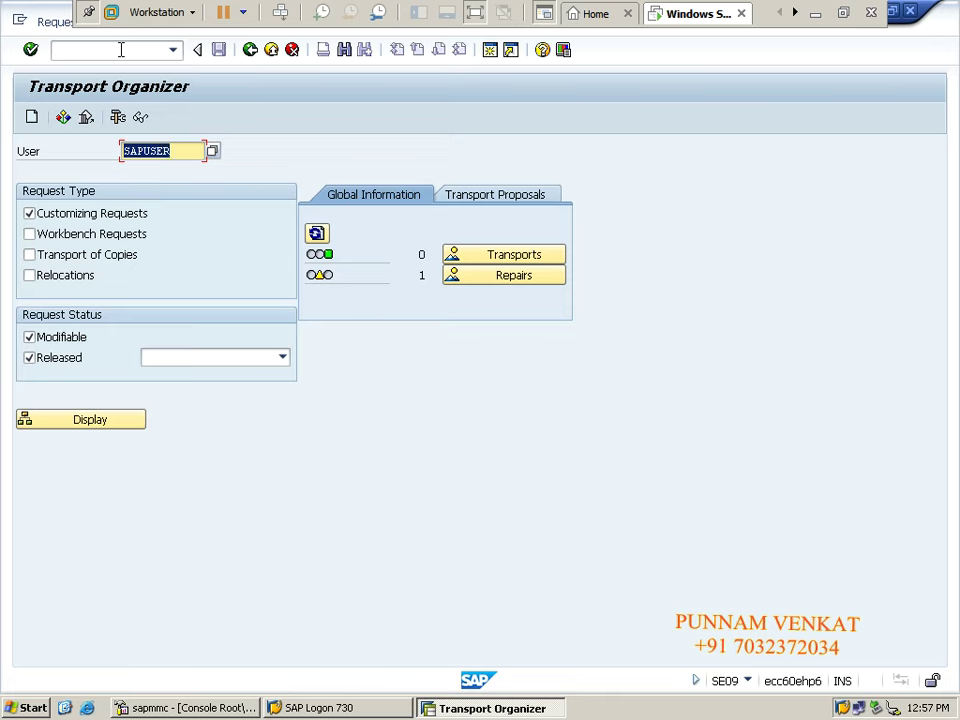
left_click(52, 220)
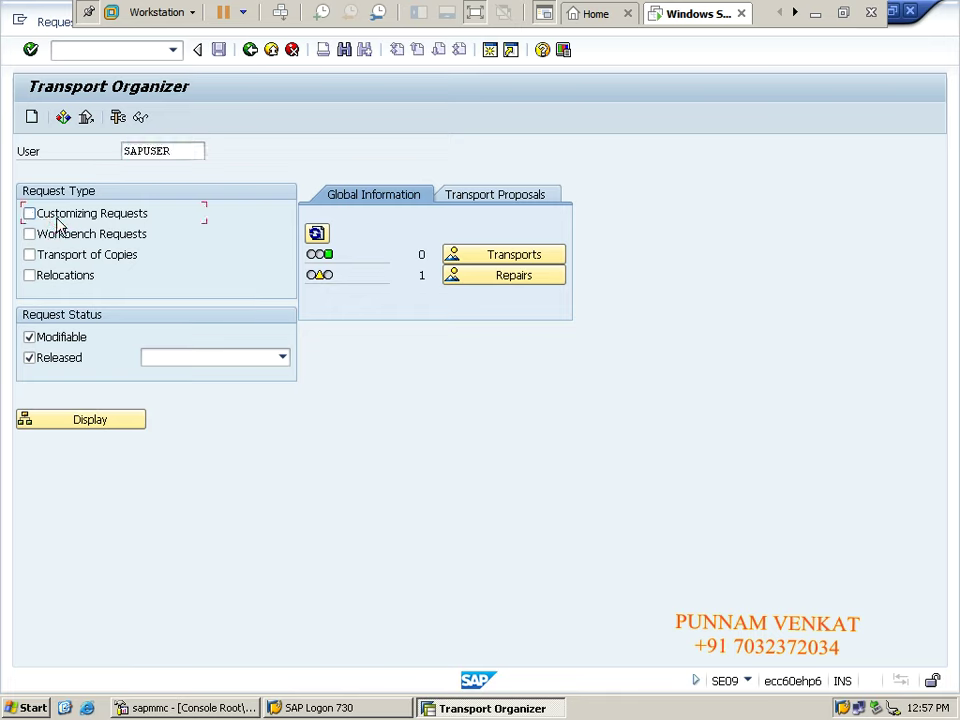
left_click(55, 220)
left_click(42, 236)
left_click(30, 236)
left_click(51, 214)
left_click(48, 215)
- Create a customizing request with the short description "Company code Creation" and save it
left_click(31, 119)
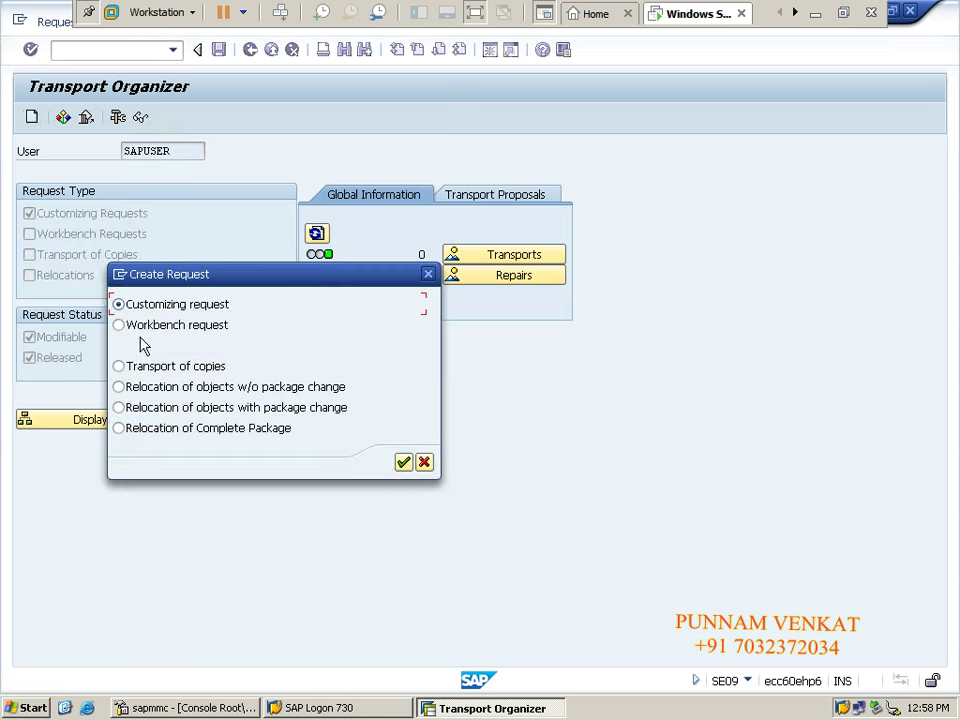
left_click(402, 466)
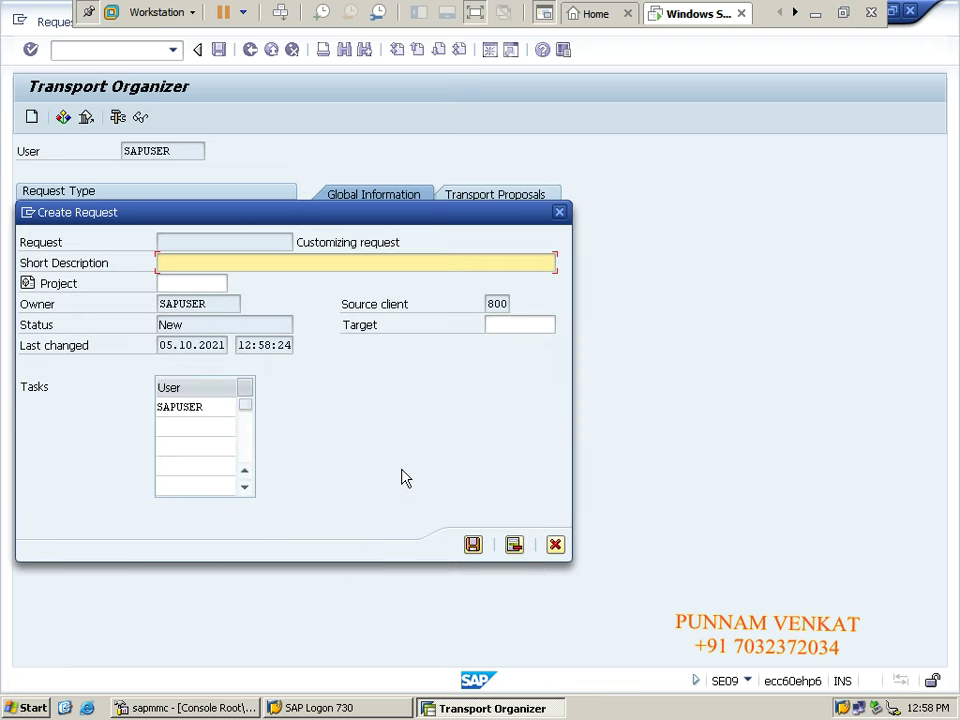
left_click(172, 242)
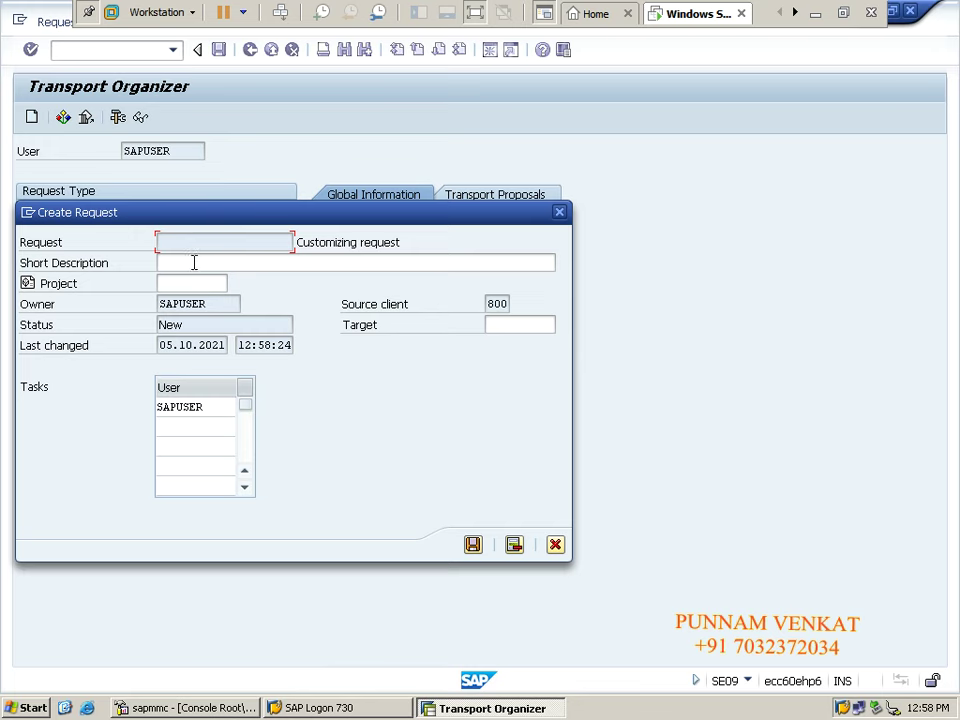
left_click(193, 262)
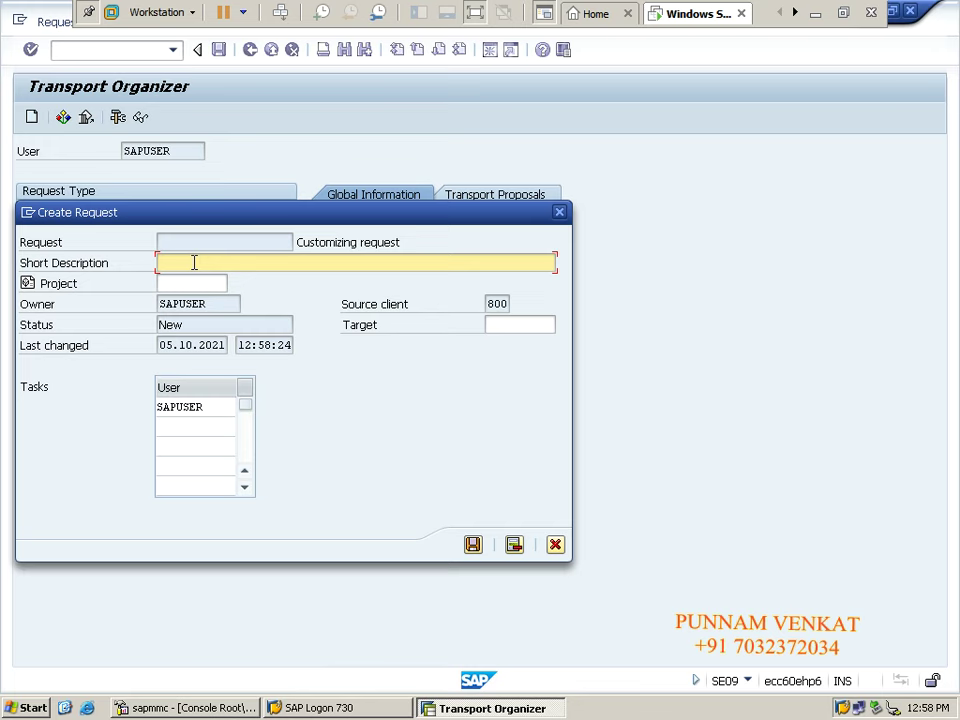
type("Company code Create")
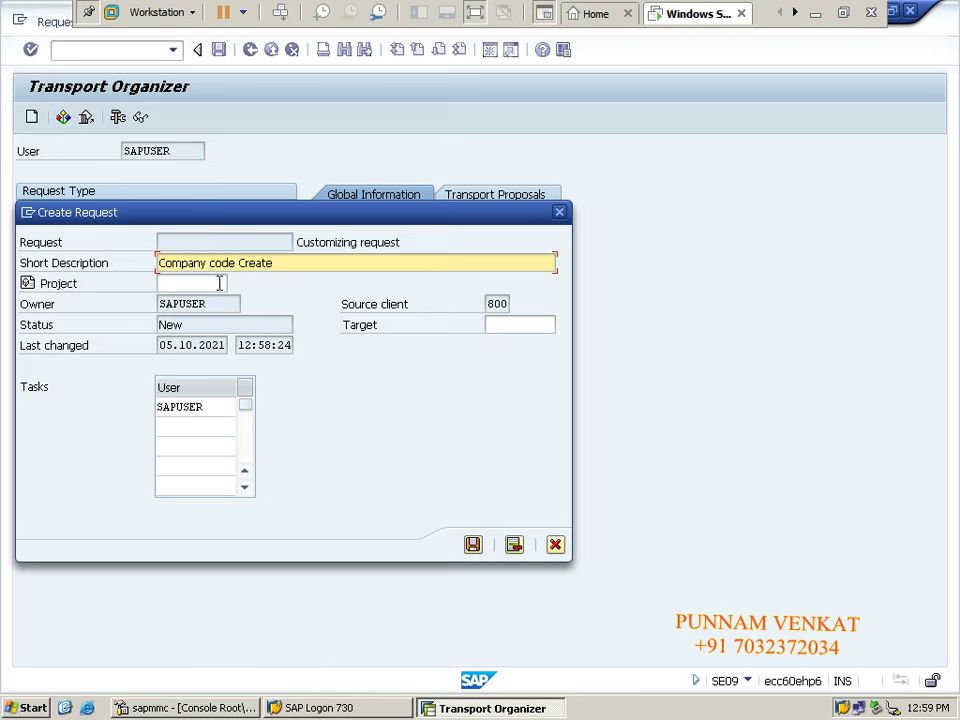
key("BackSpace")
key("BackSpace")
key("BackSpace")
type("ation")
left_click(473, 546)
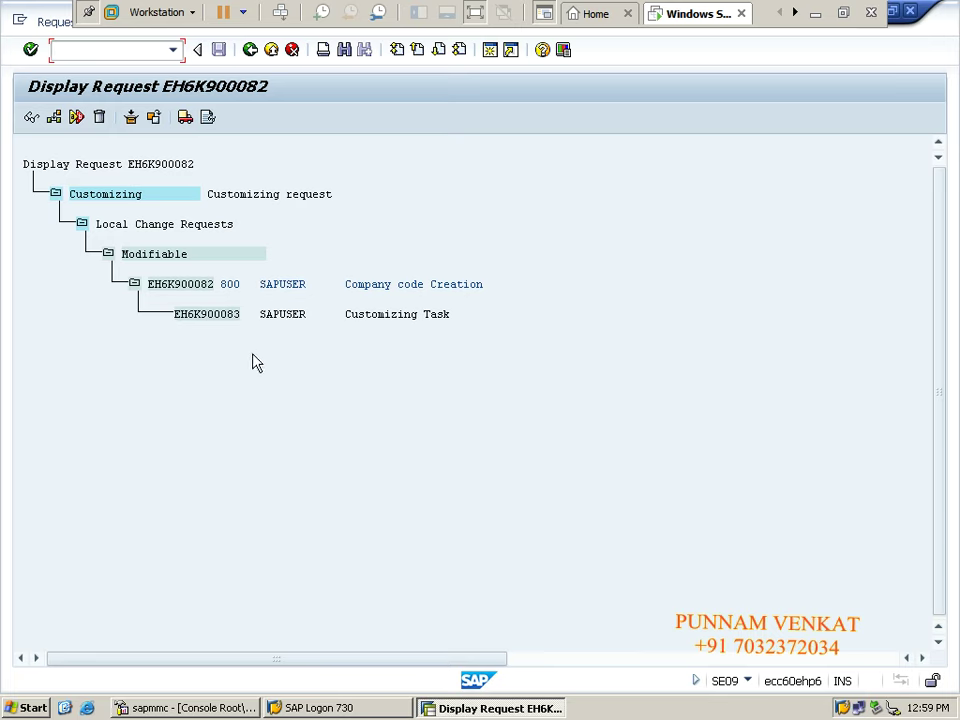
- Check the new request and its customizing task, and return to the SAP Easy Access screen
left_click(174, 288)
left_click(209, 318)
left_click(250, 58)
left_click(250, 58)
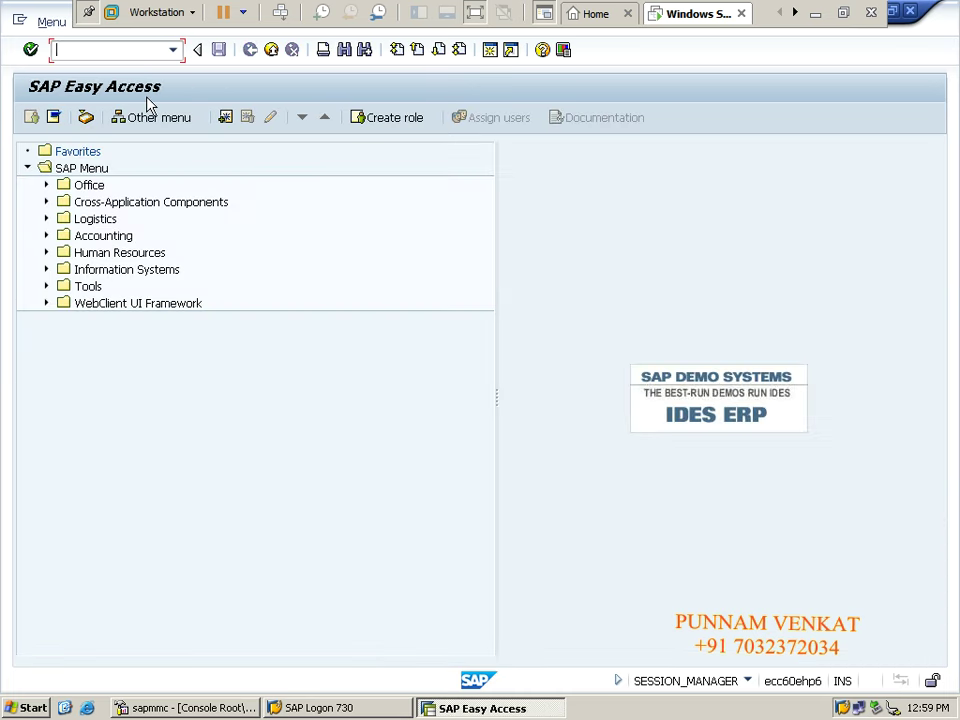
left_click(87, 47)
type("SPRO")
key("Return")
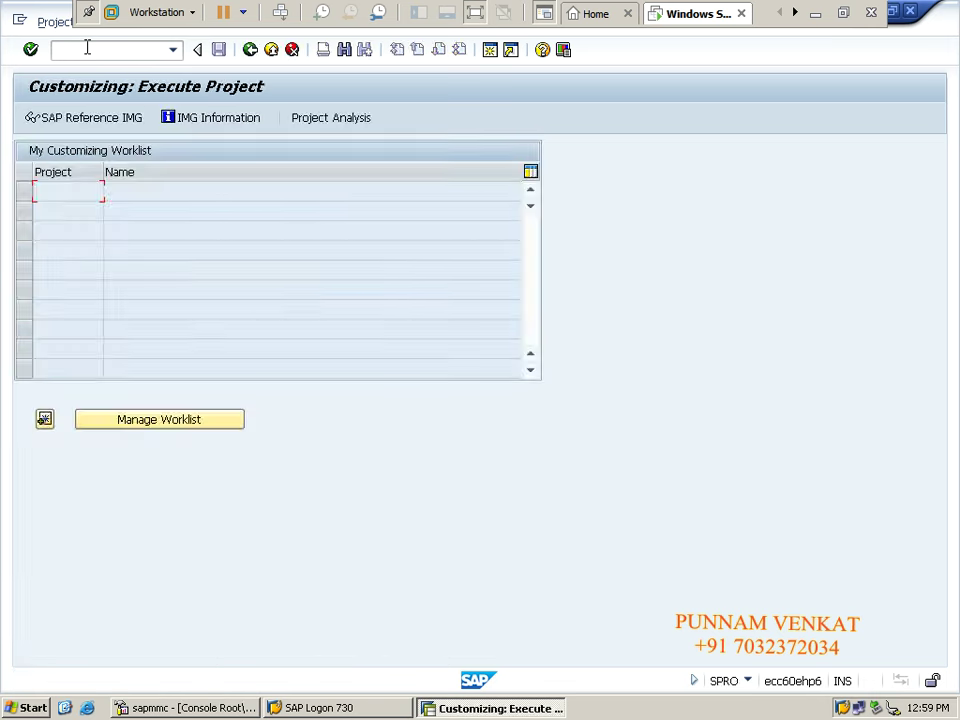
left_click(77, 125)
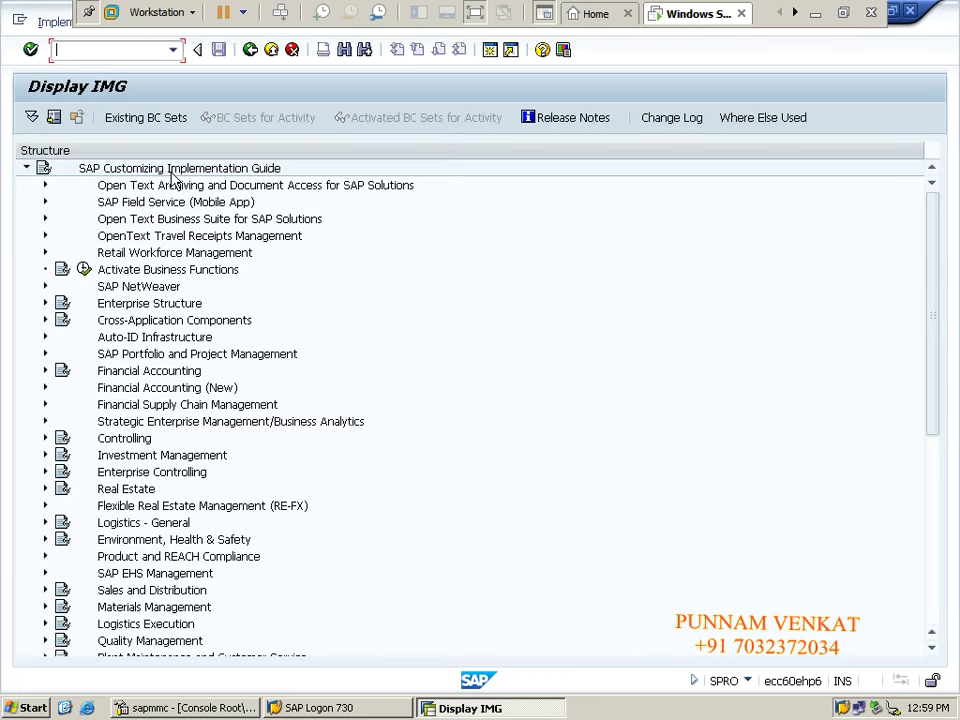
left_click(155, 272)
key("Down")
key("Down")
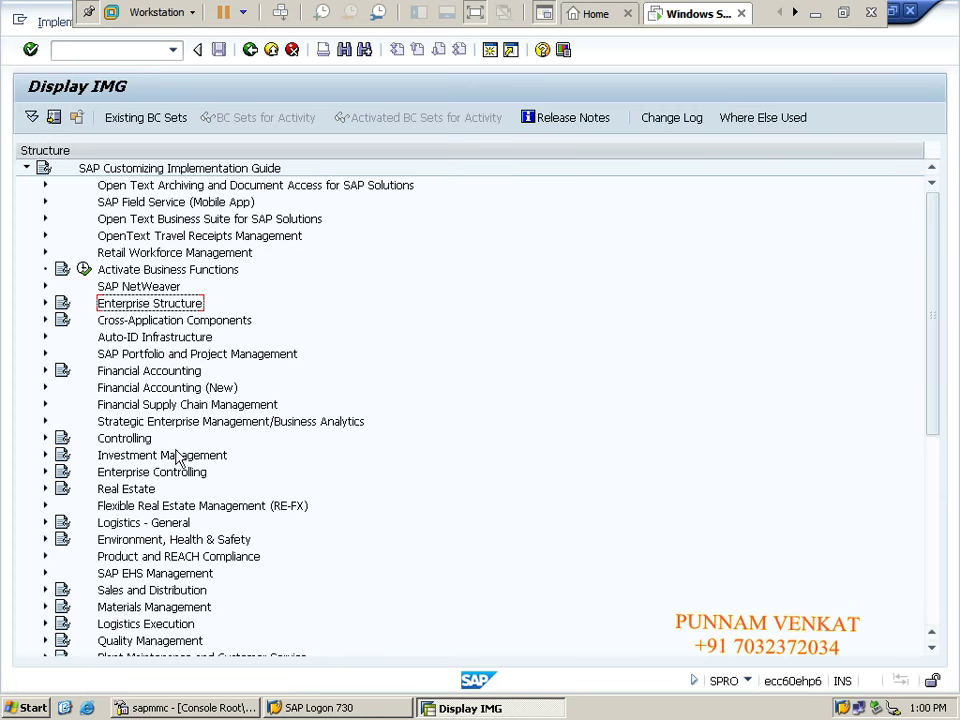
left_click(250, 50)
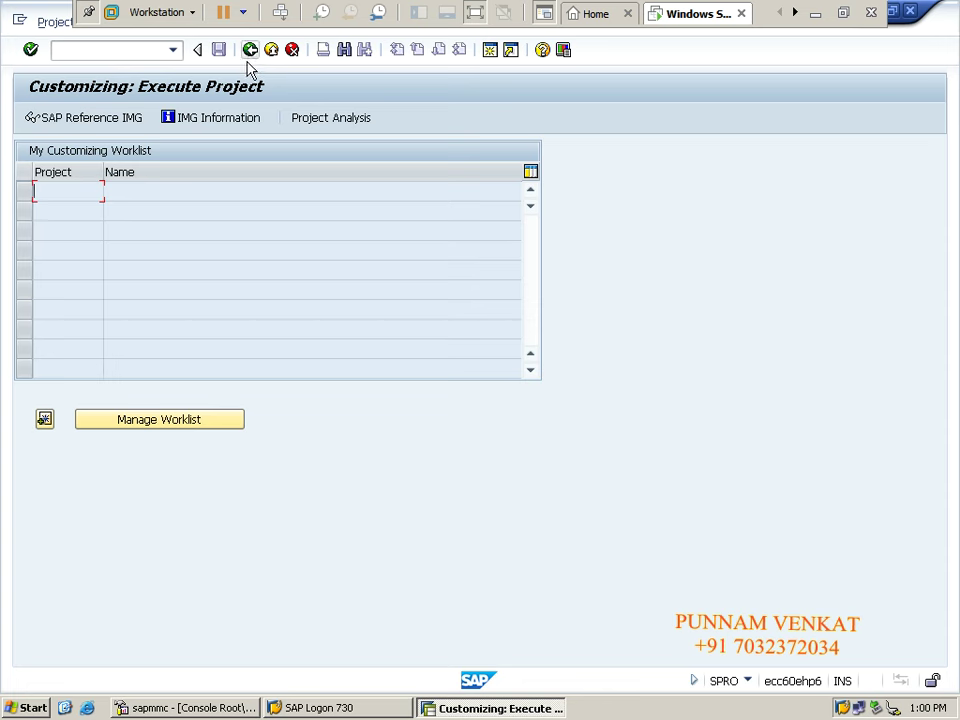
left_click(250, 49)
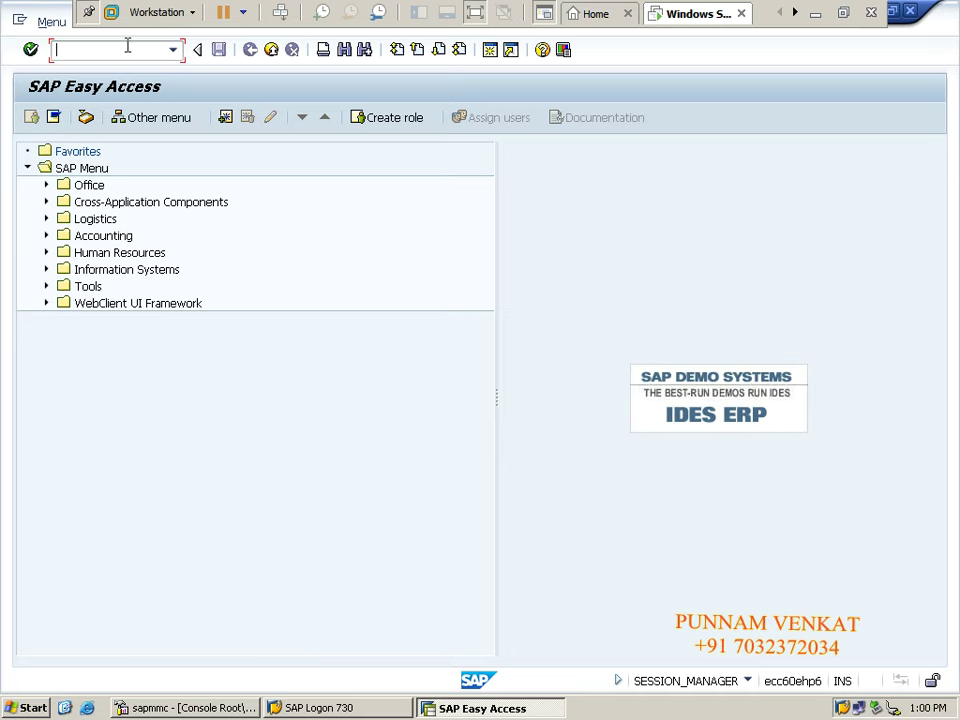
- Run transaction SPRO, open the SAP Reference IMG and expand Enterprise Structure > Definition > Financial Accounting
type("SPRO")
key("Return")
left_click(115, 117)
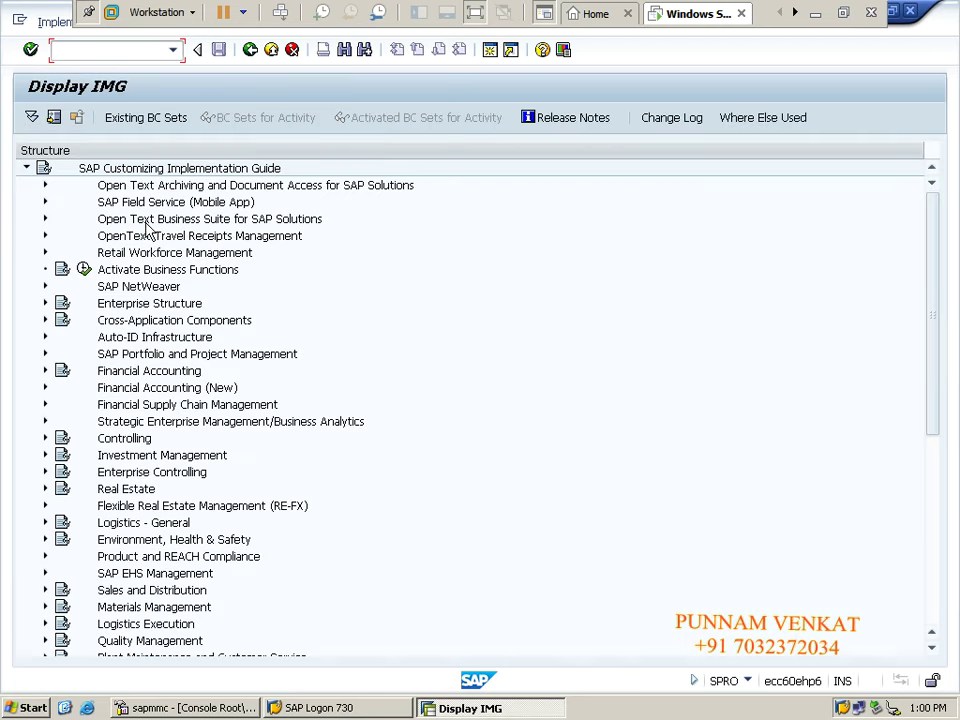
left_click(178, 320)
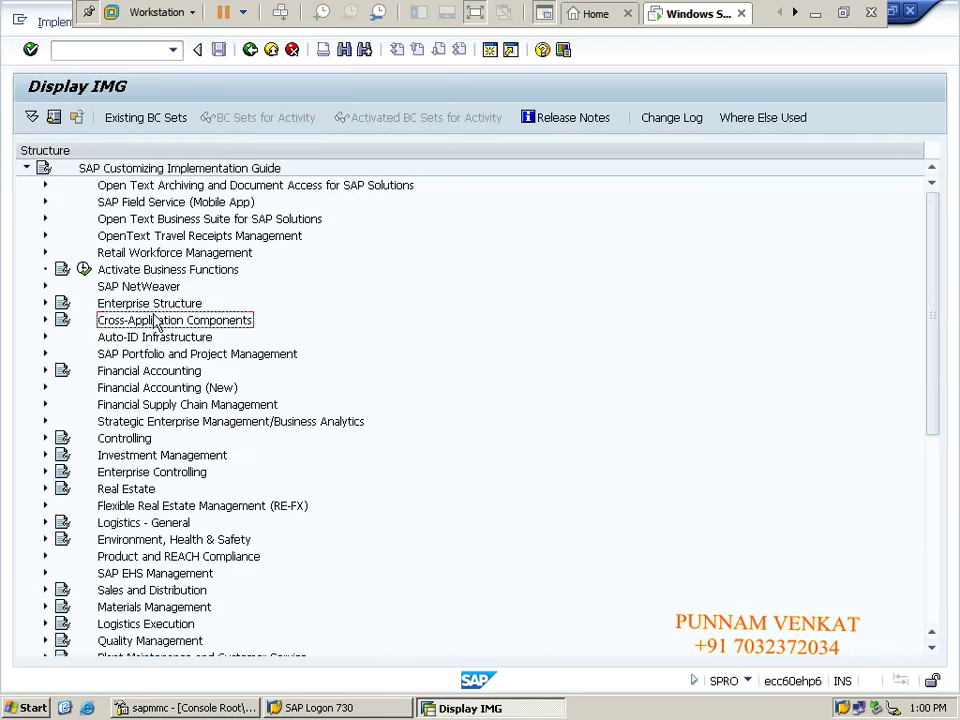
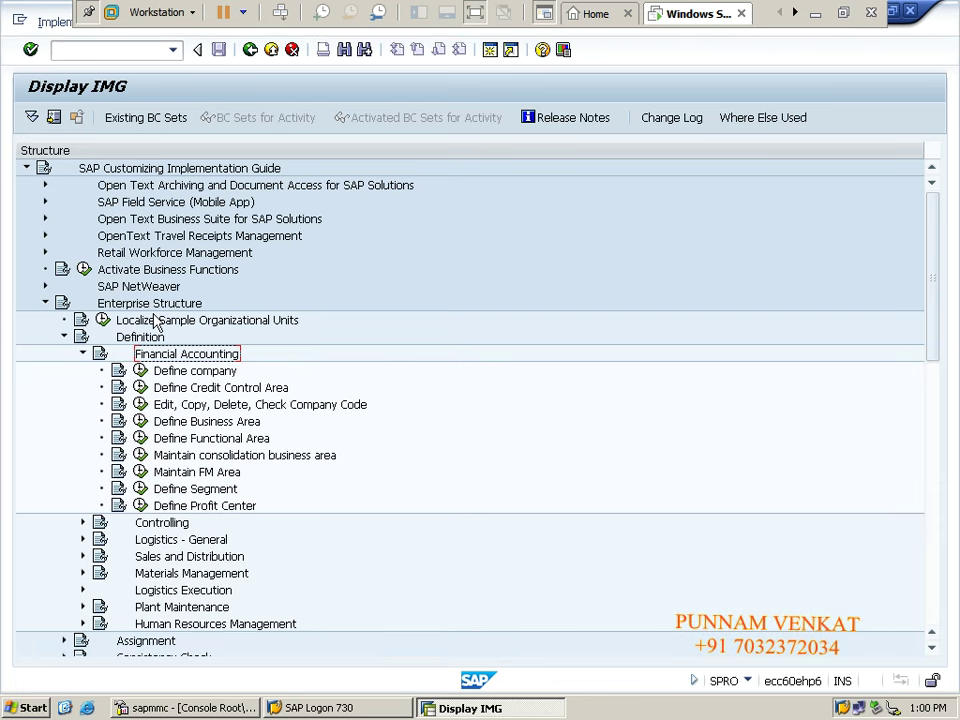
- Execute Edit, Copy, Delete, Check Company Code and open its Edit Company Code Data activity
left_click(172, 406)
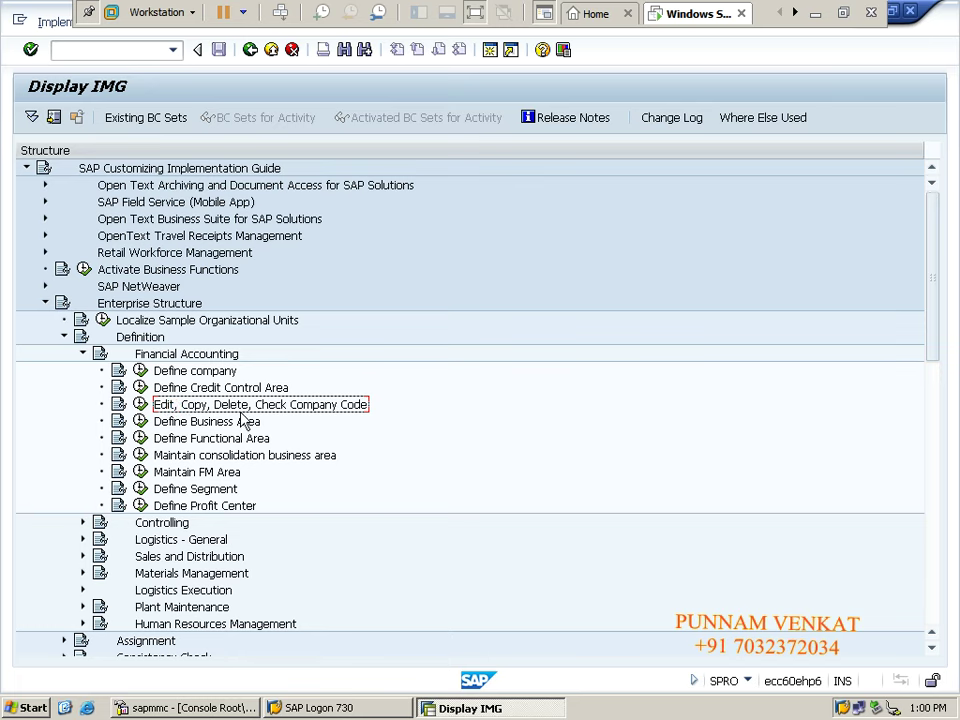
left_click(140, 405)
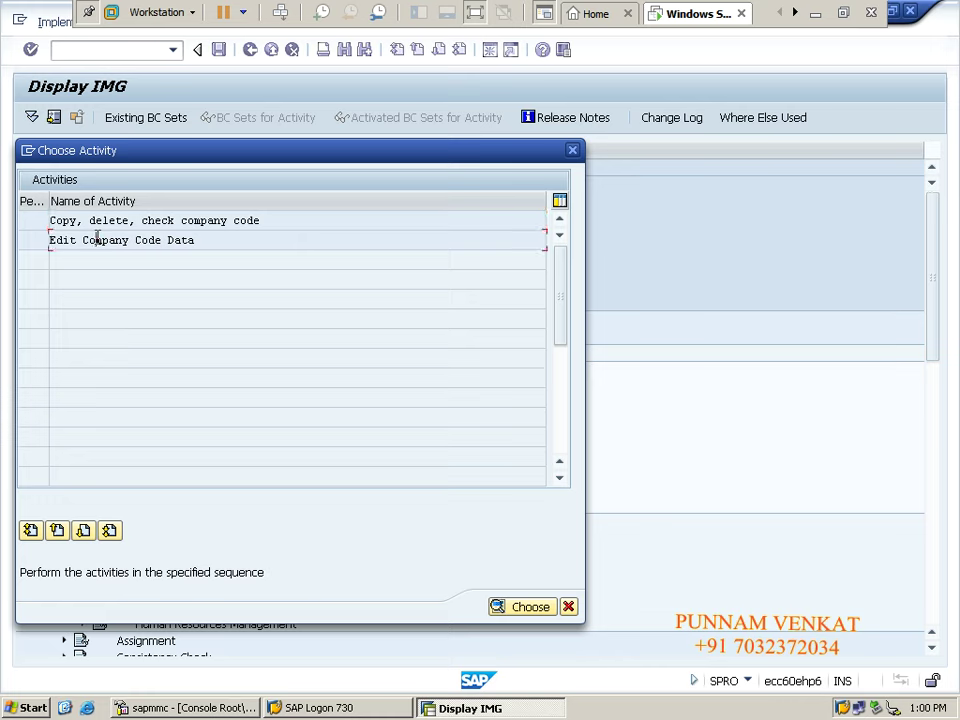
left_click(99, 240)
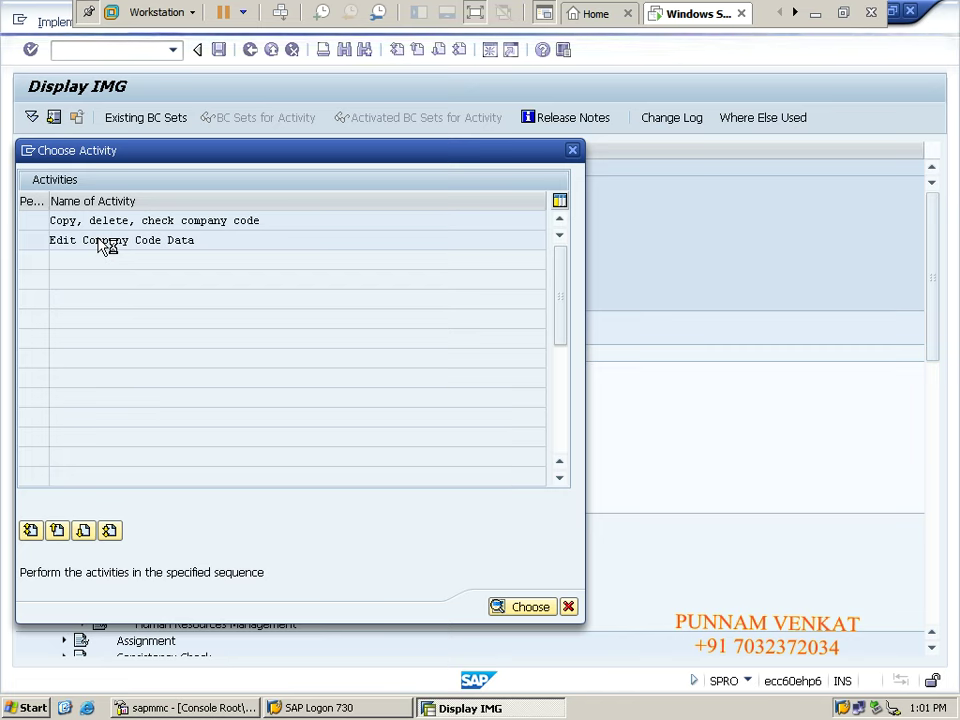
double_click(107, 245)
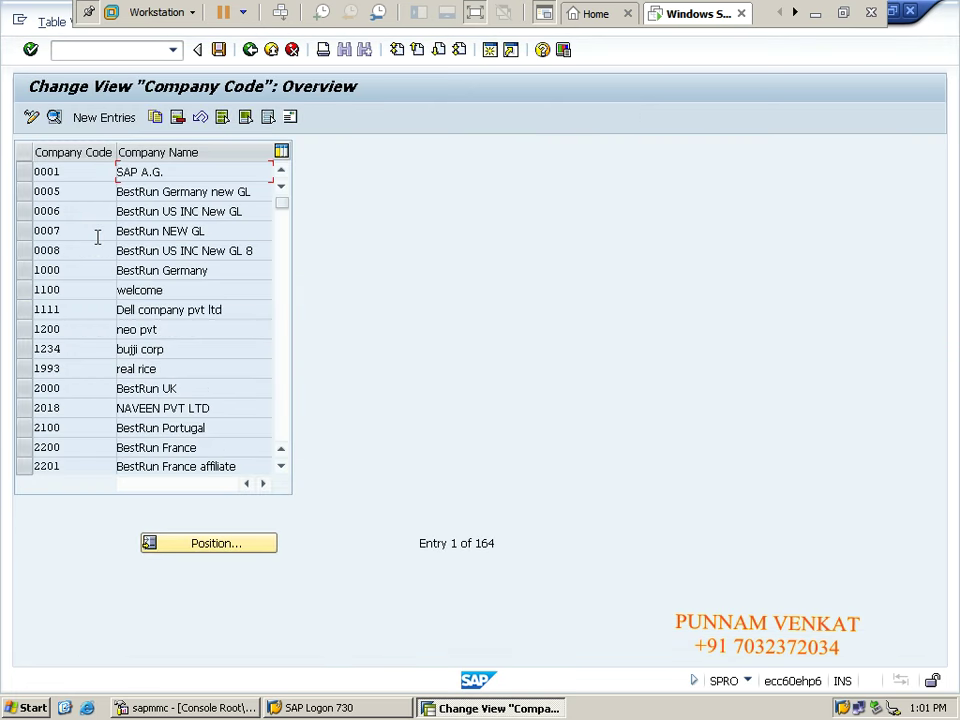
- Add a new company code entry TI01 named "TI Steel Pvt ltd" with city Proddature, country IN, currency INR and language EN
left_click(90, 122)
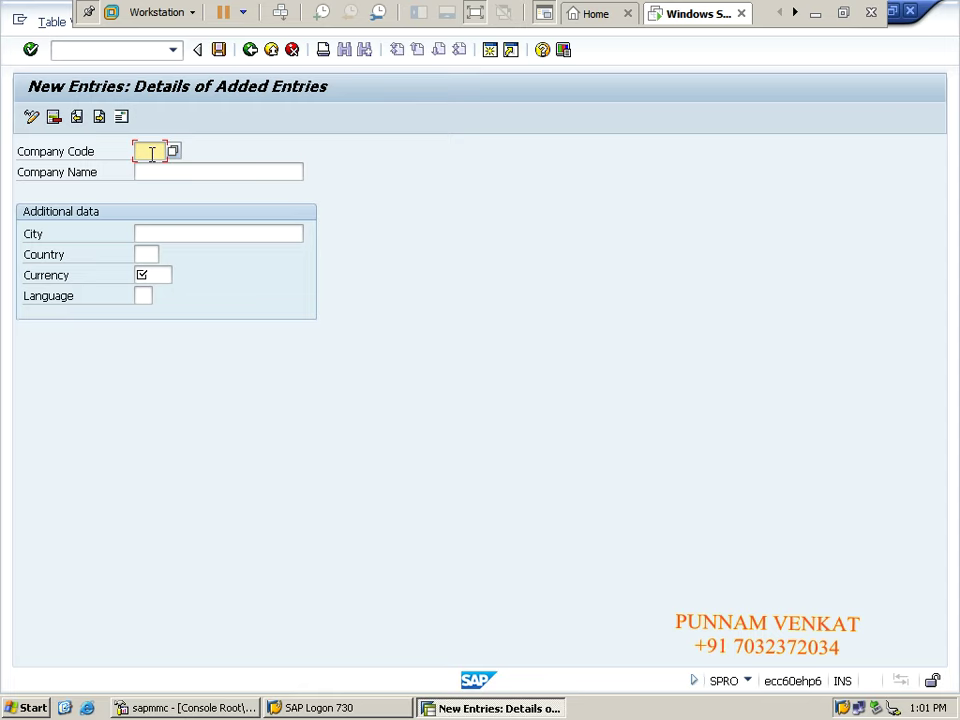
key("Tab")
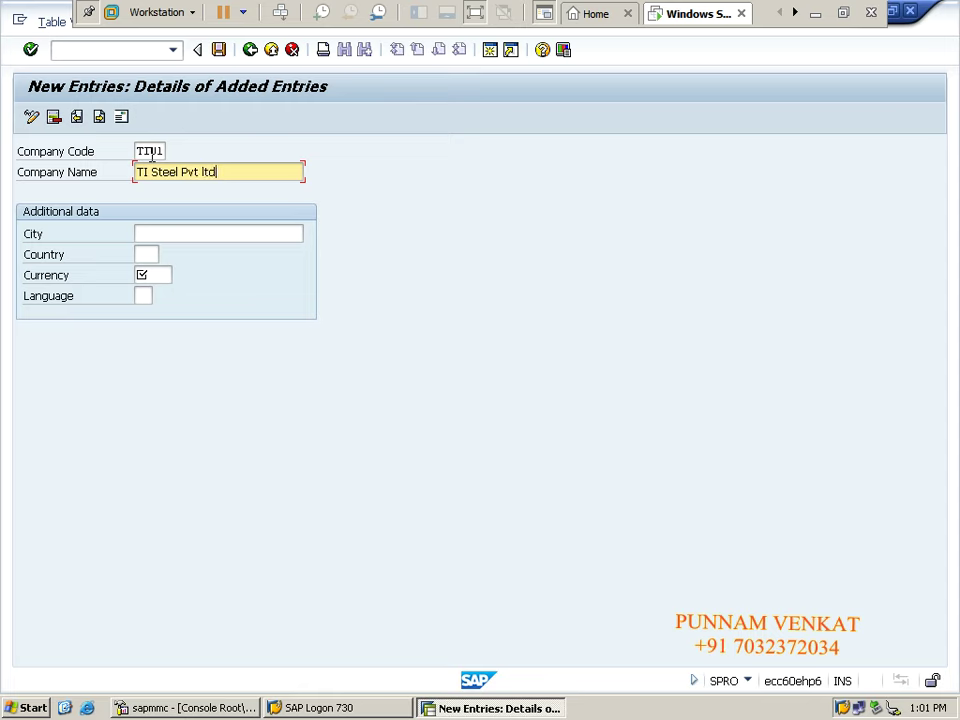
key("Tab")
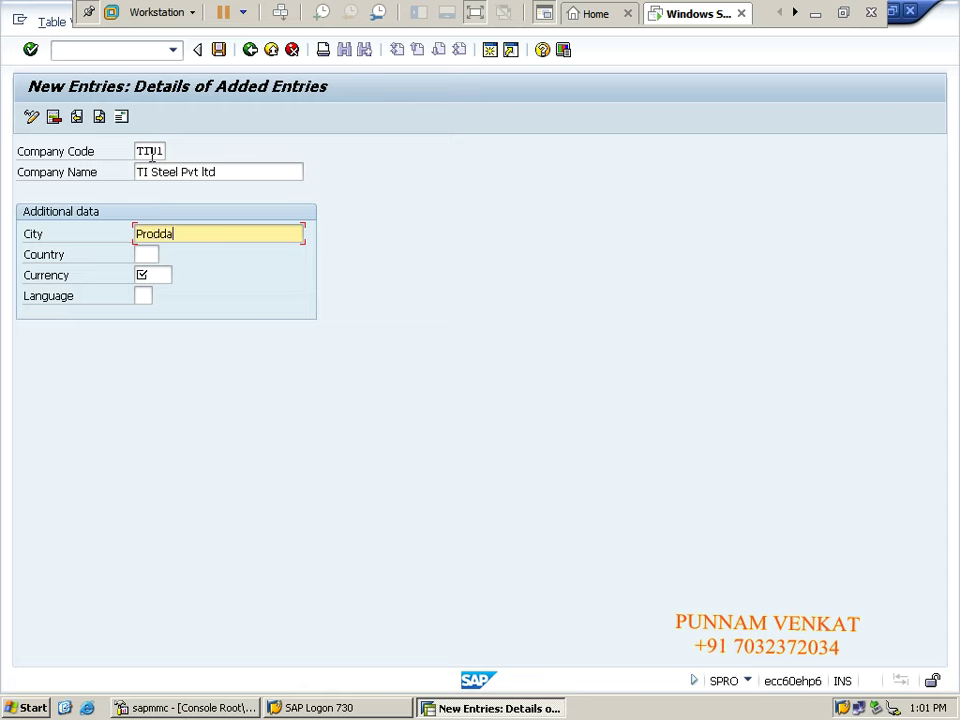
key("Tab")
type("in")
key("Tab")
type("inr")
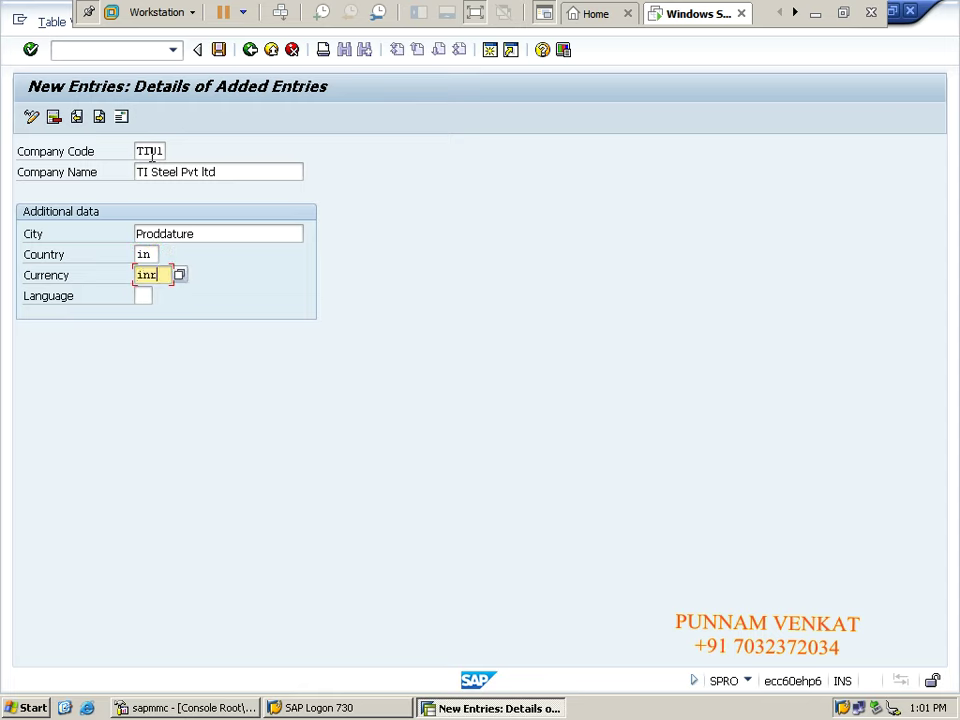
key("Tab")
type("en")
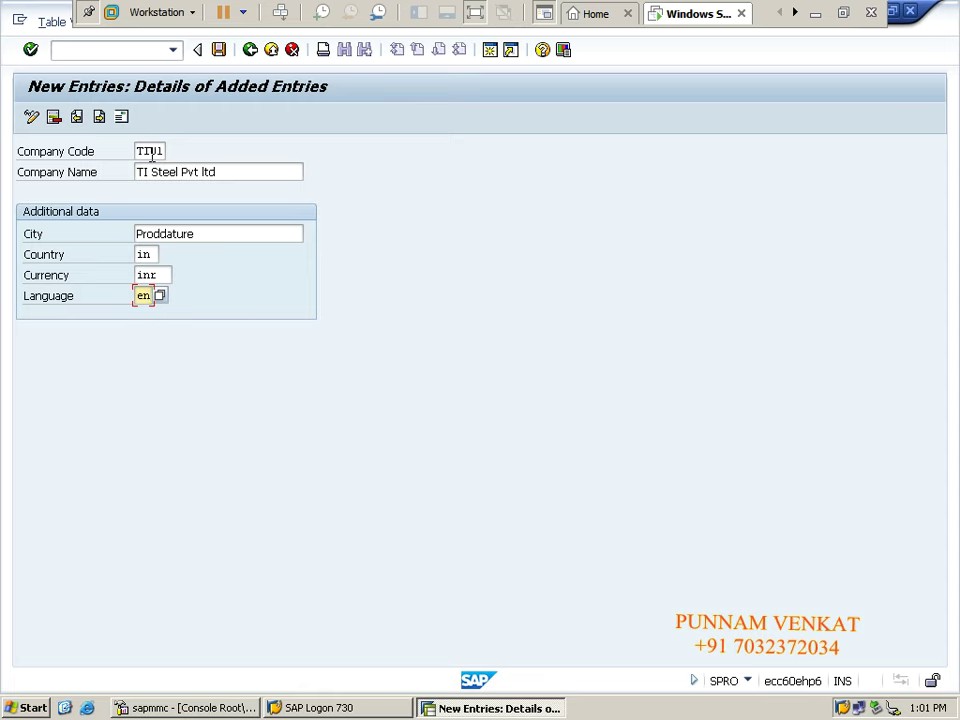
key("Return")
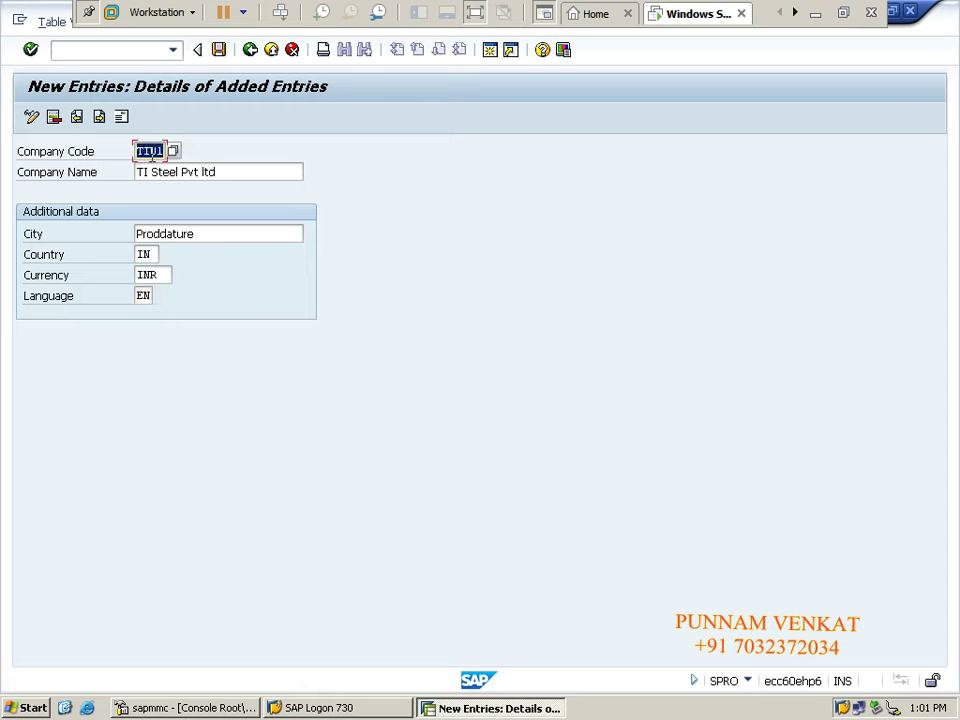
- Save the entry and fill its address with title Company, name "TI Steel Pvt ltd" and search term TIPL
left_click(221, 55)
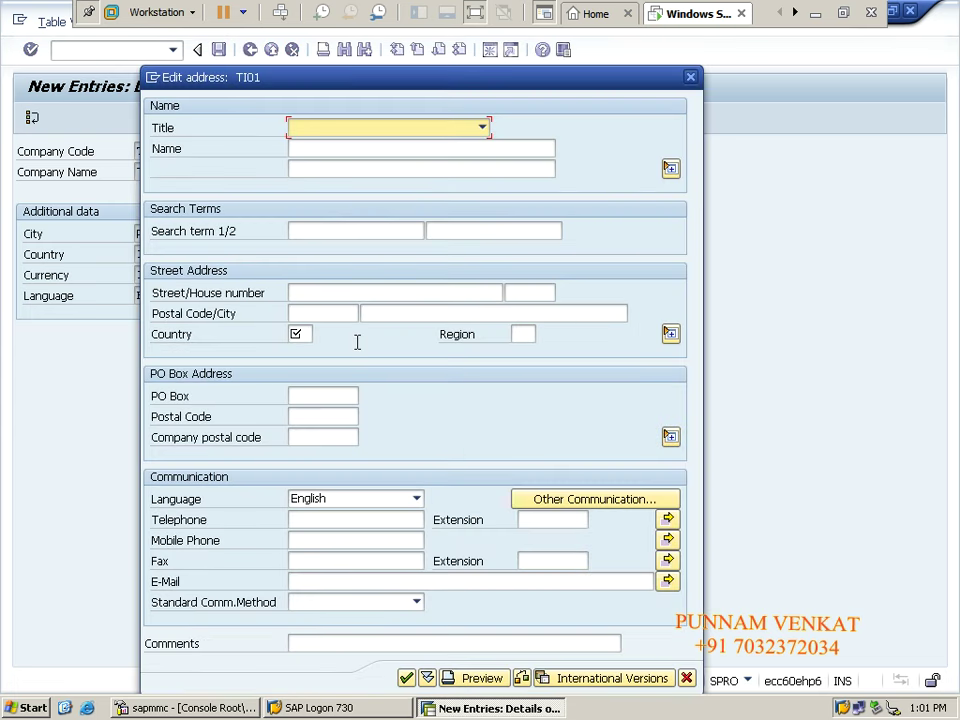
left_click_drag(300, 81, 474, 75)
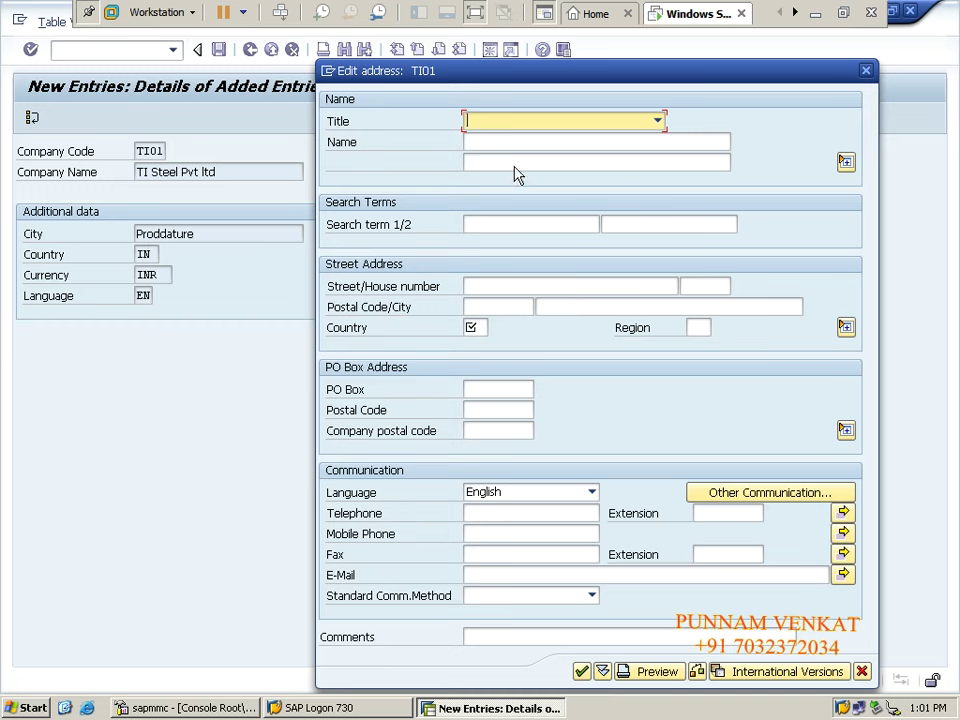
left_click(509, 127)
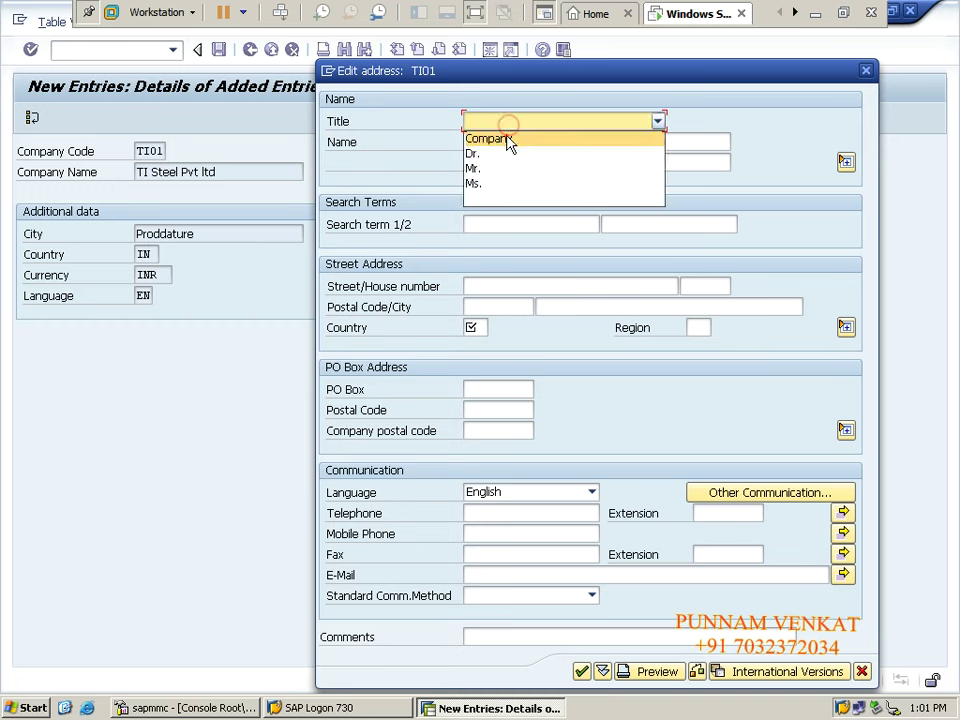
left_click(507, 138)
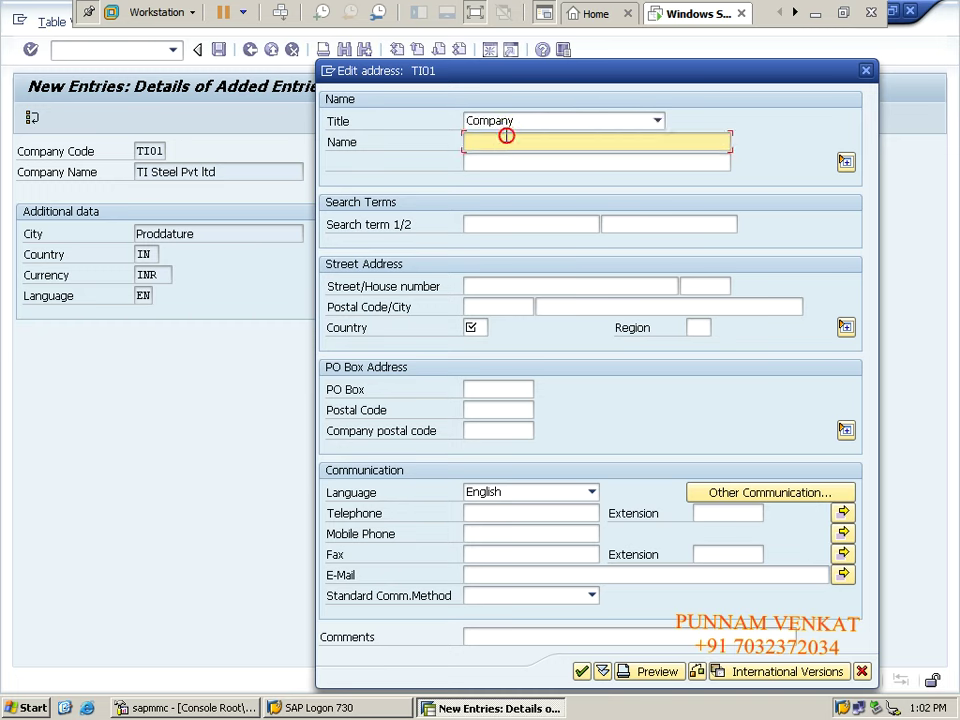
type("TI")
key("Tab")
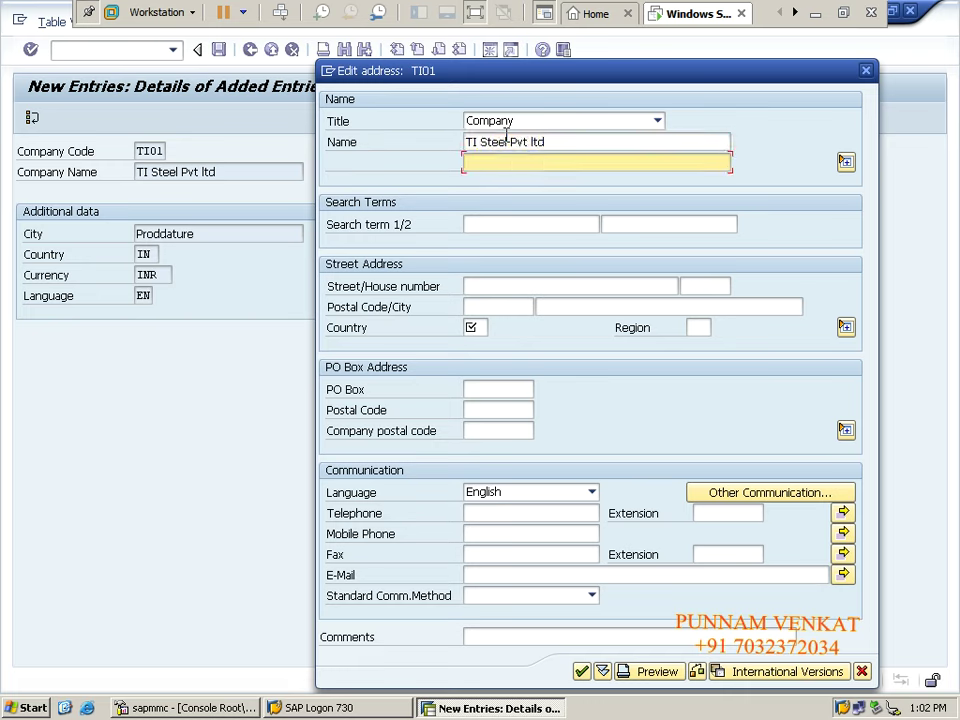
key("Tab")
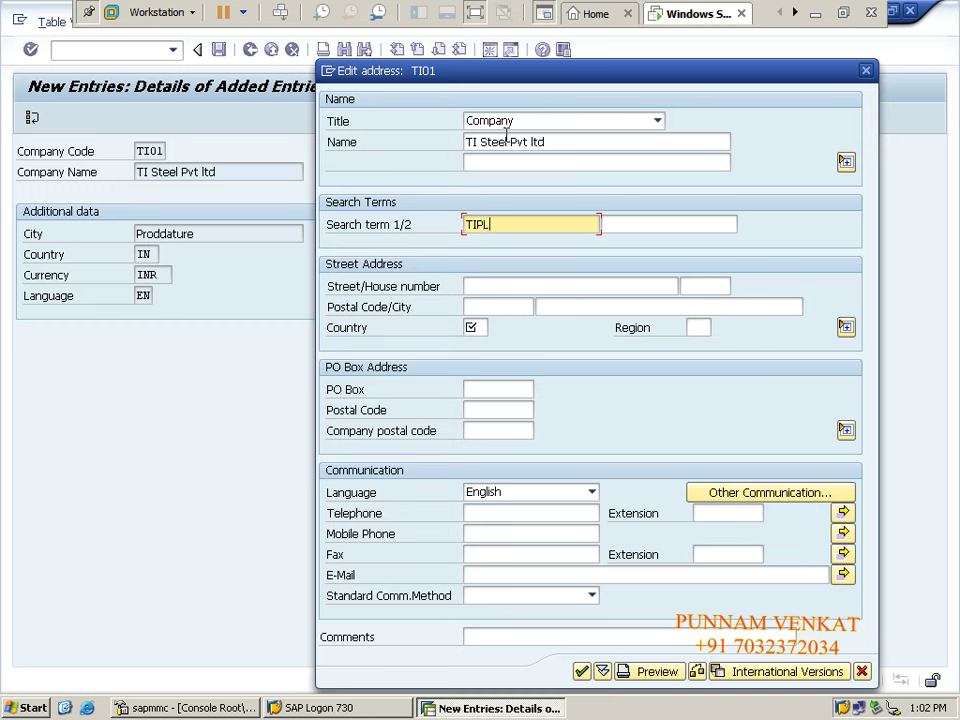
- Enter the street and house number in the company's street address
key("Tab")
key("Tab")
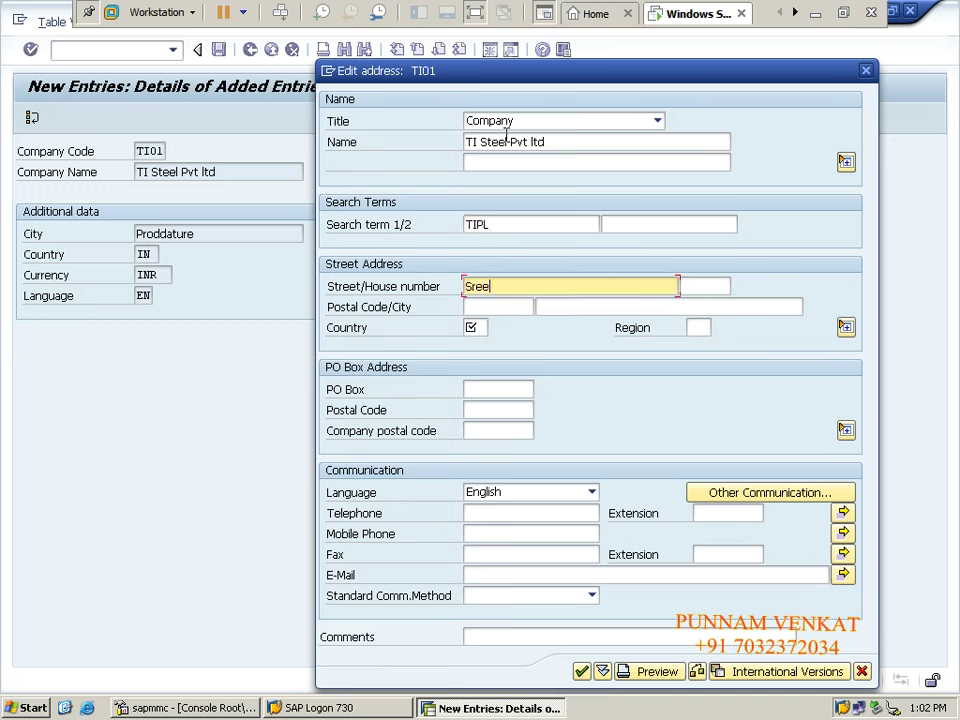
type("Sree ram nagar")
key("Tab")
type("6543")
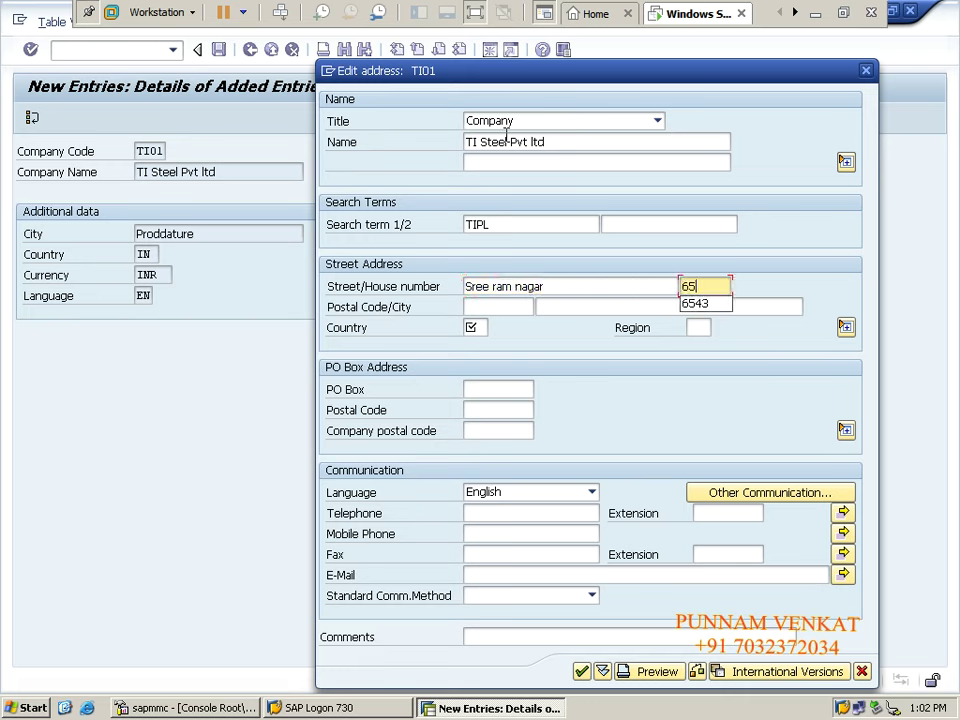
key("Tab")
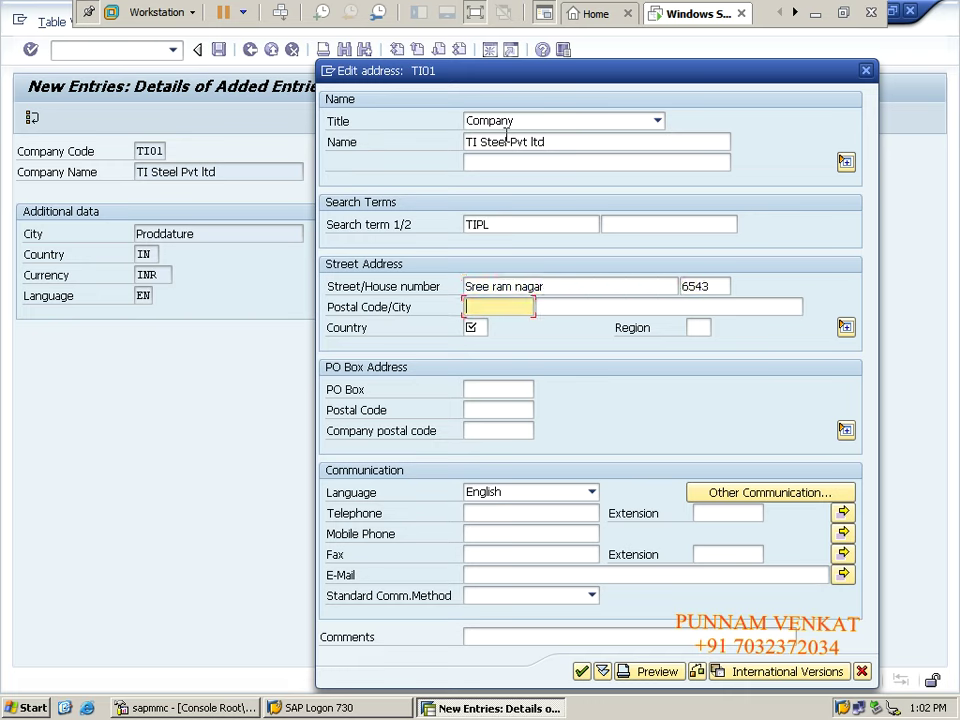
- Complete the street address with the postal code and city, country IN and region 01
type("5000")
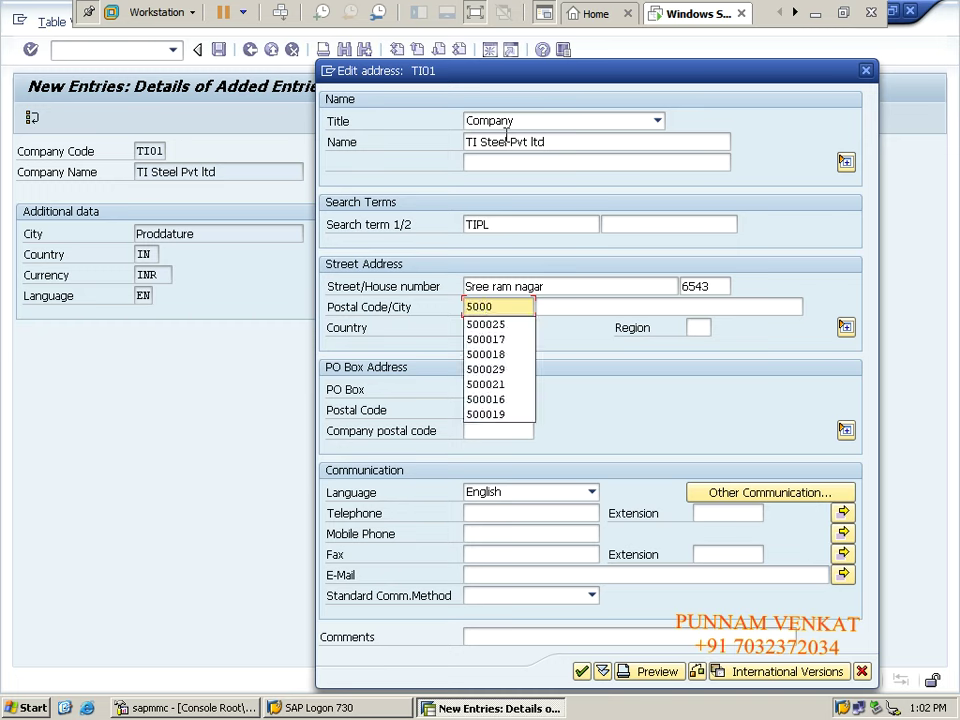
type("26")
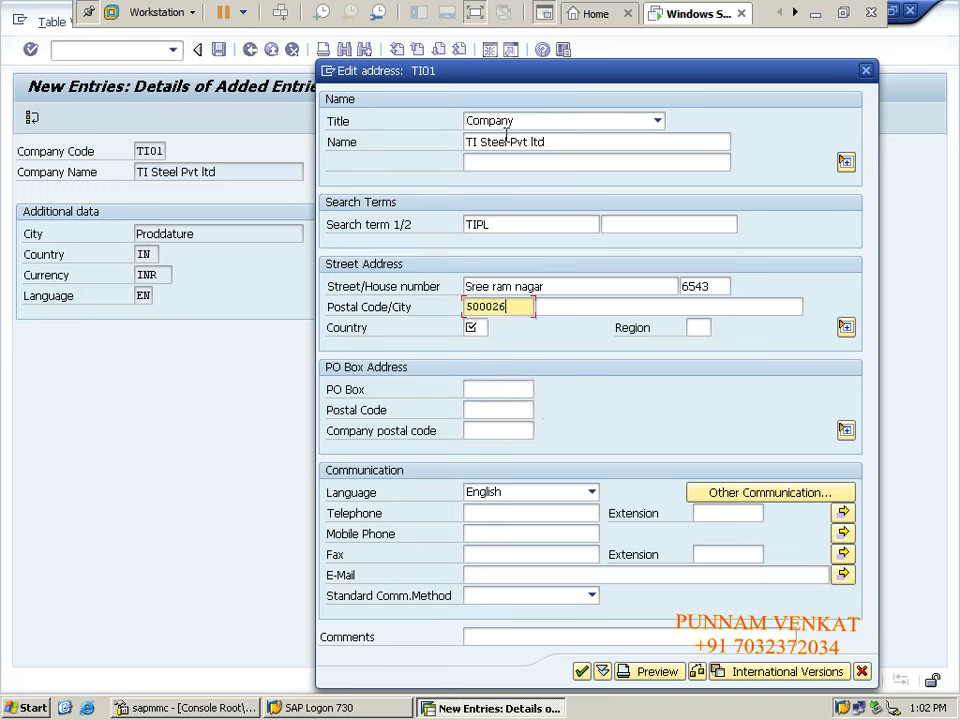
key("Tab")
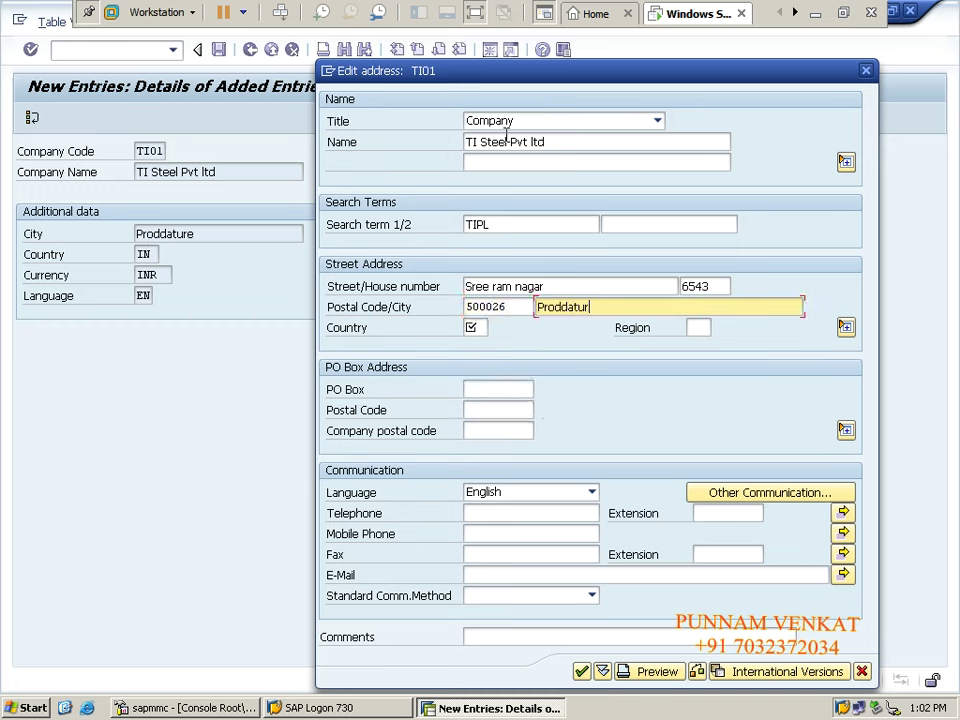
key("Tab")
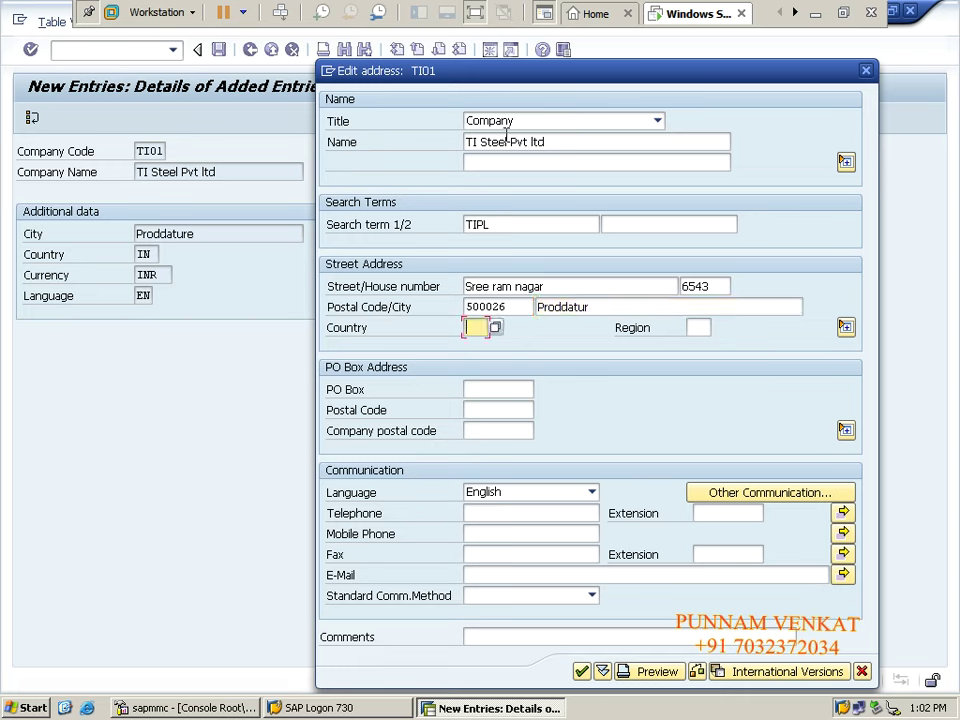
type("in")
key("Tab")
type("01")
key("Tab")
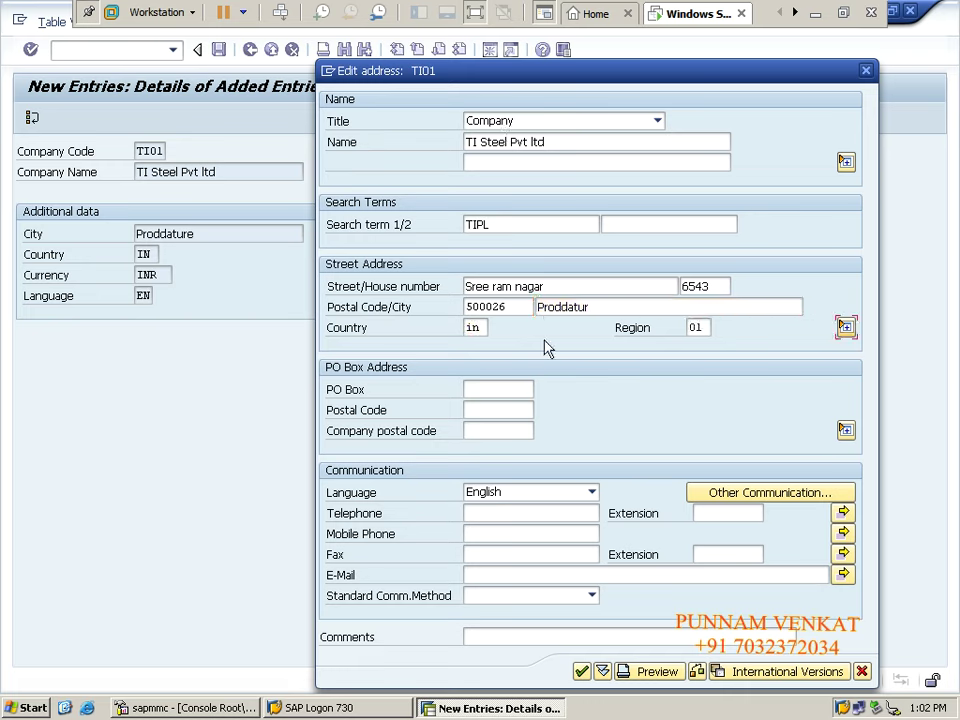
- Copy the street address's postal code into the PO Box and PO box Postal Code fields, and confirm the address
left_click_drag(518, 307, 466, 314)
key("ctrl+c")
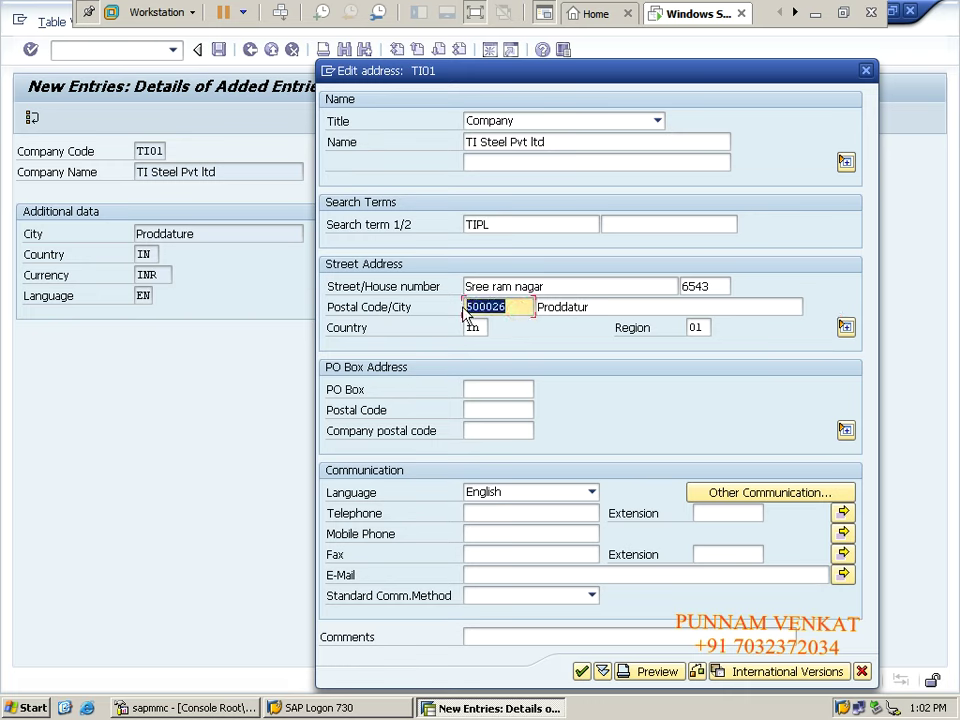
left_click(495, 388)
key("ctrl+v")
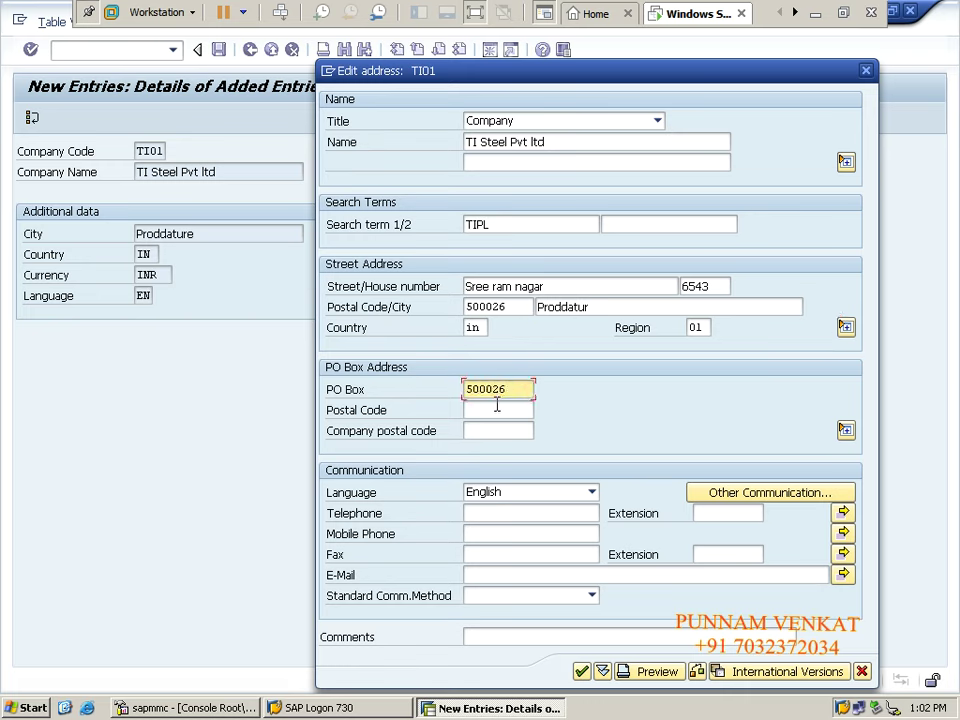
left_click(497, 408)
key("ctrl+v")
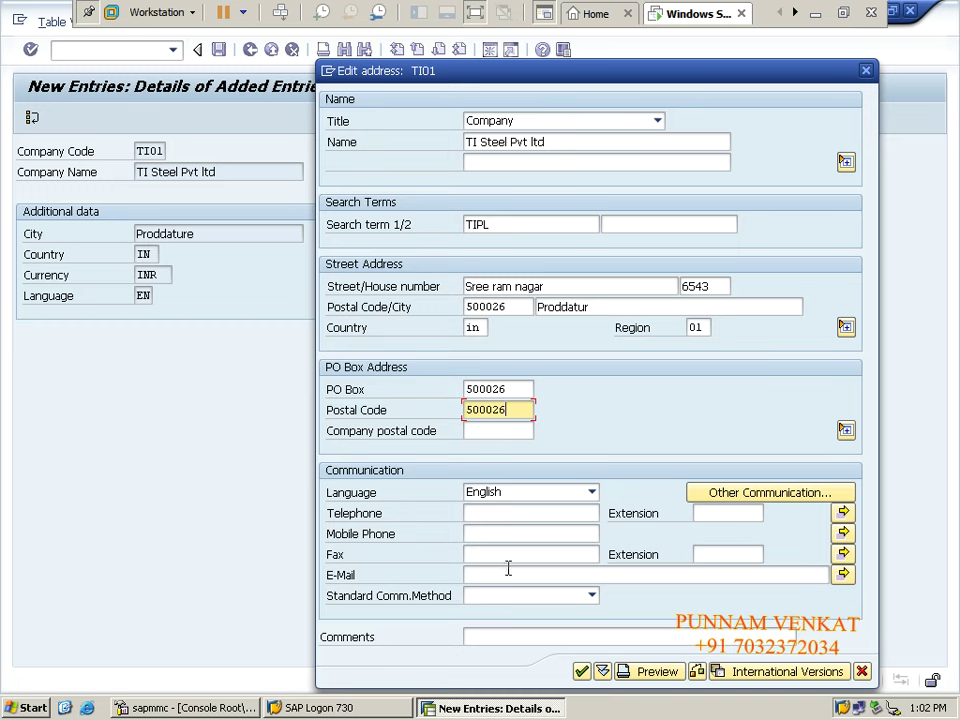
left_click(581, 671)
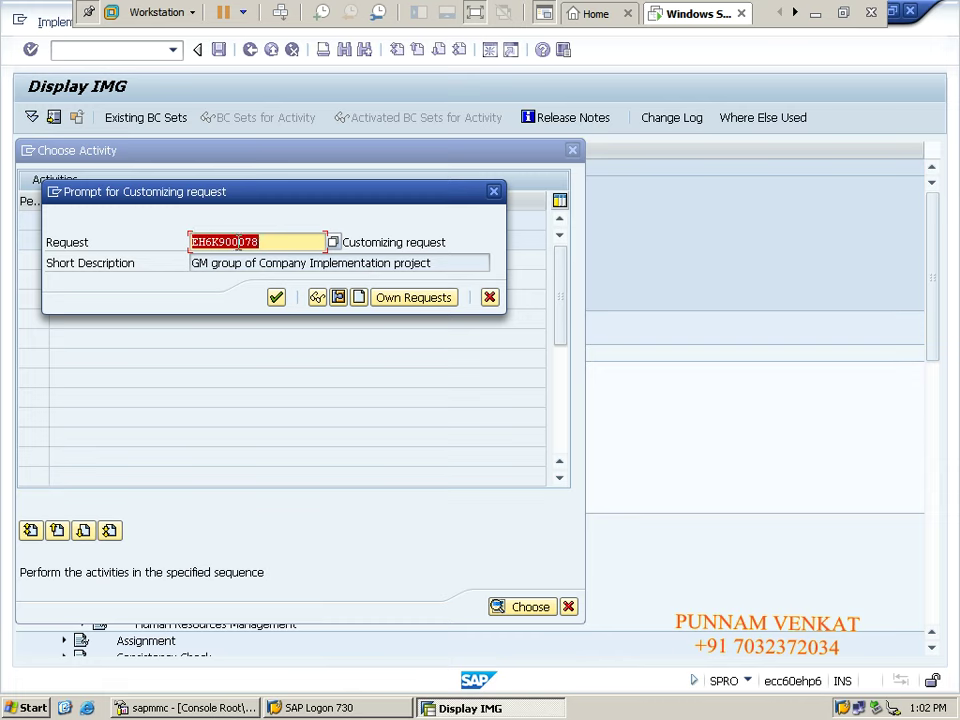
- Choose the "Company code Creation" request from the own customizing requests and confirm it to record the company code
left_click_drag(196, 263, 304, 263)
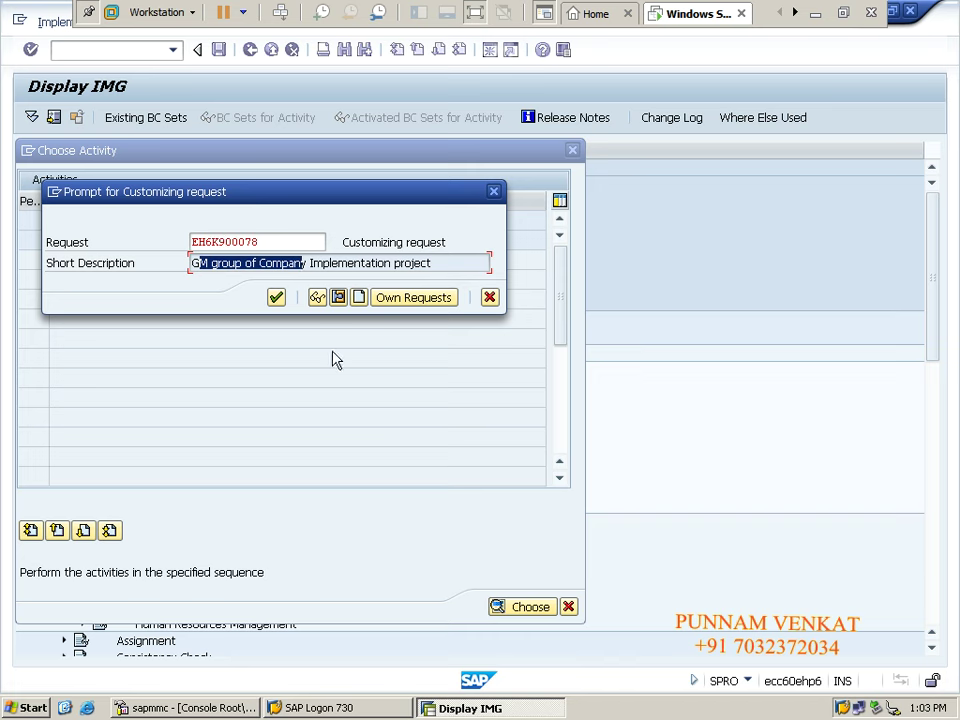
left_click(407, 311)
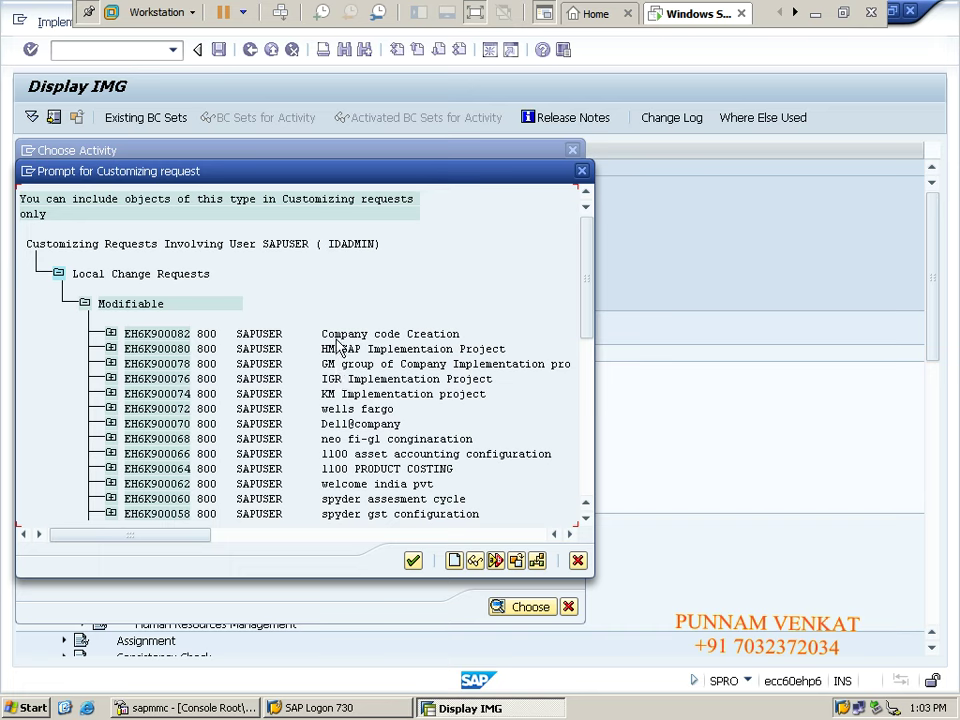
left_click(336, 337)
left_click(266, 335)
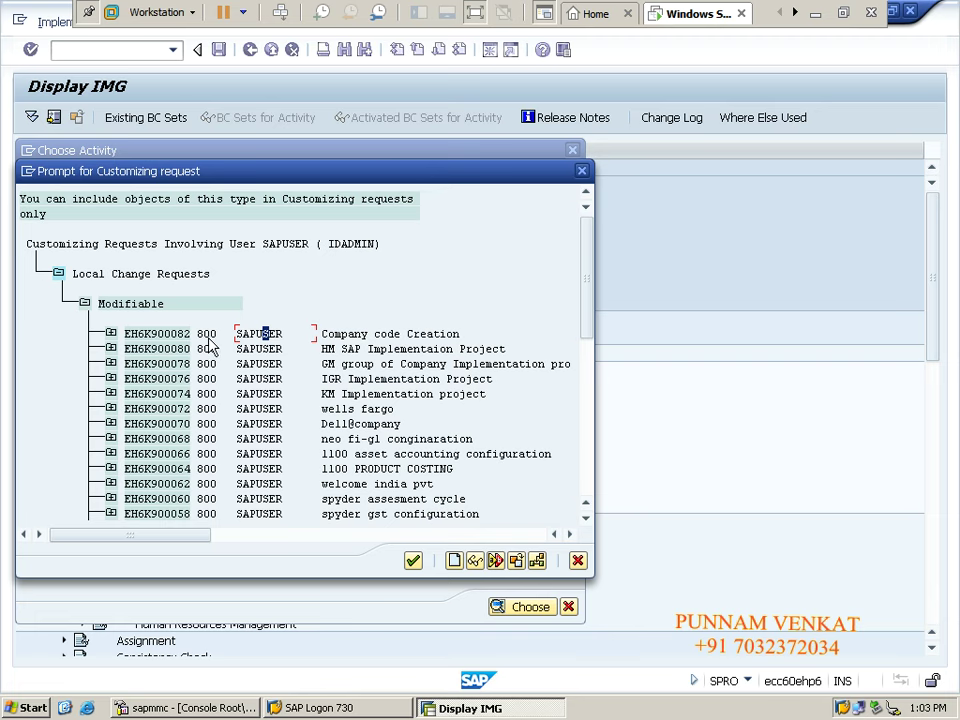
double_click(338, 340)
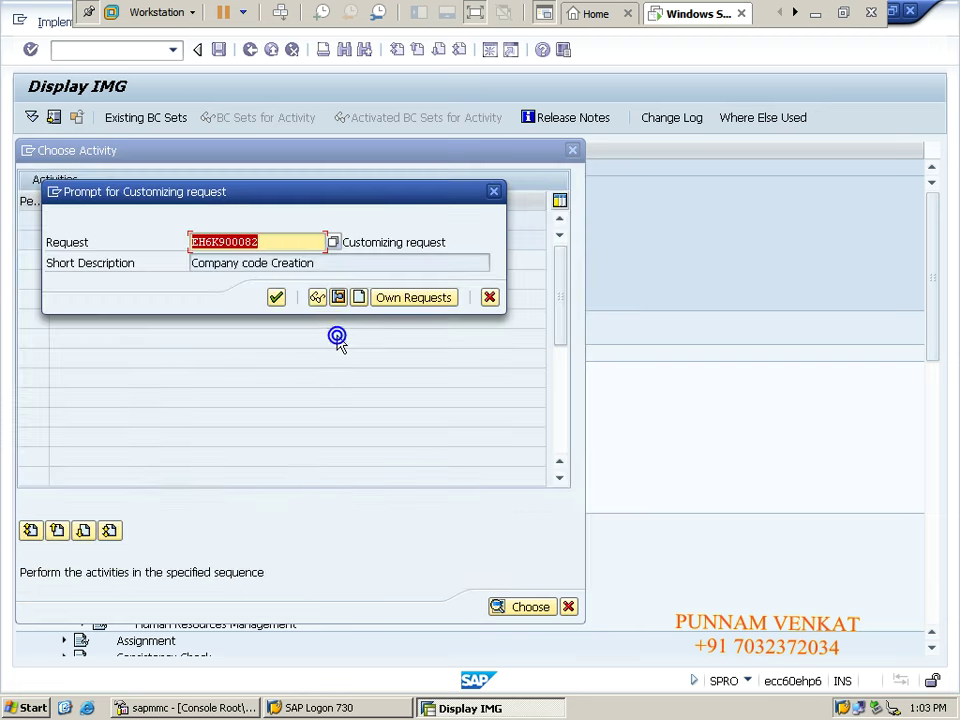
left_click(277, 300)
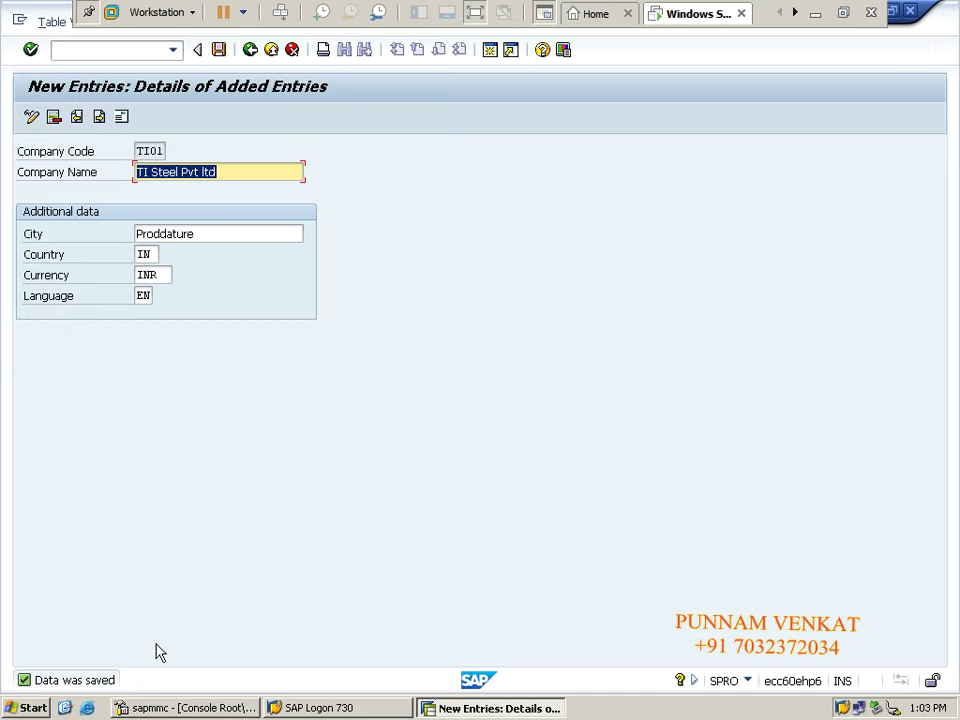
- Leave the company code entry with the /n command and return to SAP Easy Access
left_click(121, 50)
type("/")
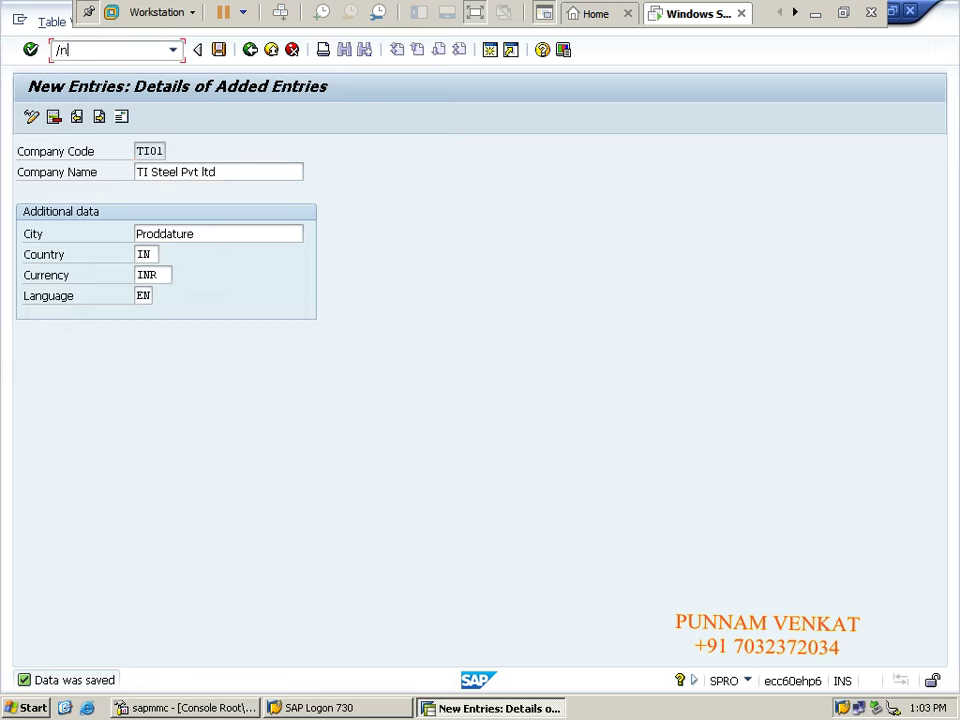
type("n")
key("Return")
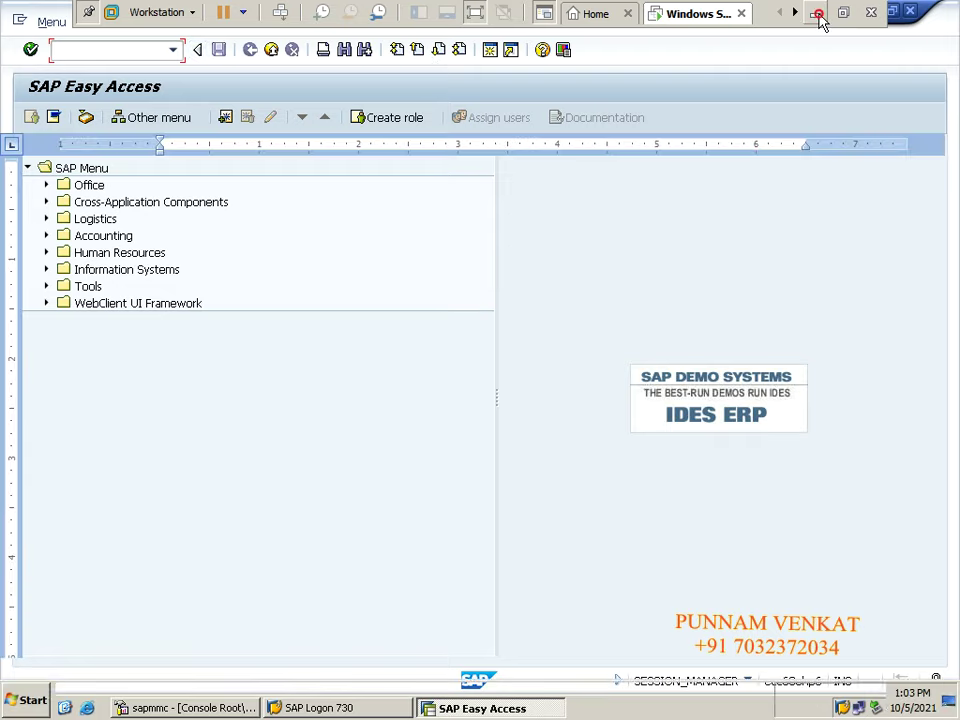
- Switch to the Word notes and highlight the Release TR line naming SE09 / SE10
left_click(817, 14)
left_click(277, 497)
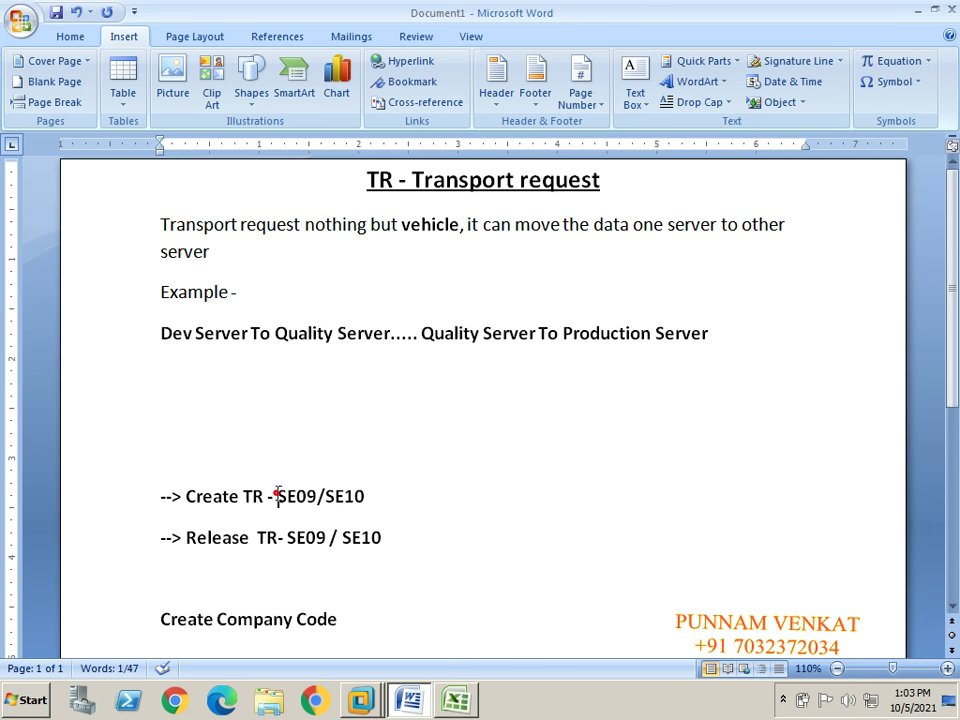
double_click(277, 497)
left_click_drag(186, 538, 341, 538)
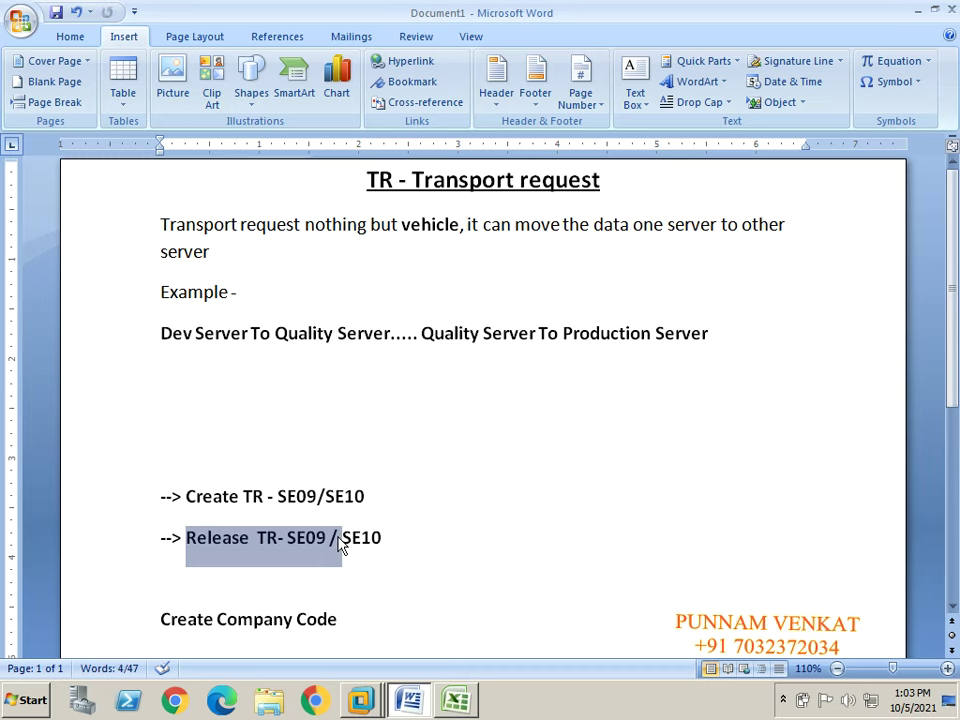
- Switch back to SAP, run transaction SE09 and display the modifiable and released customizing requests
key("alt+Tab")
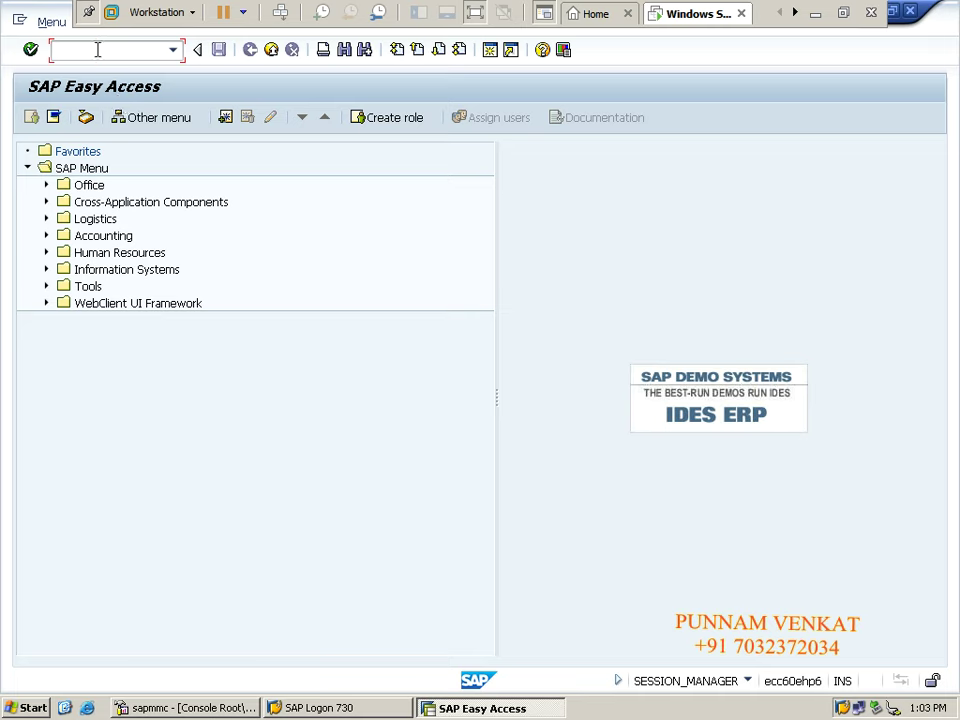
type("se")
key("Return")
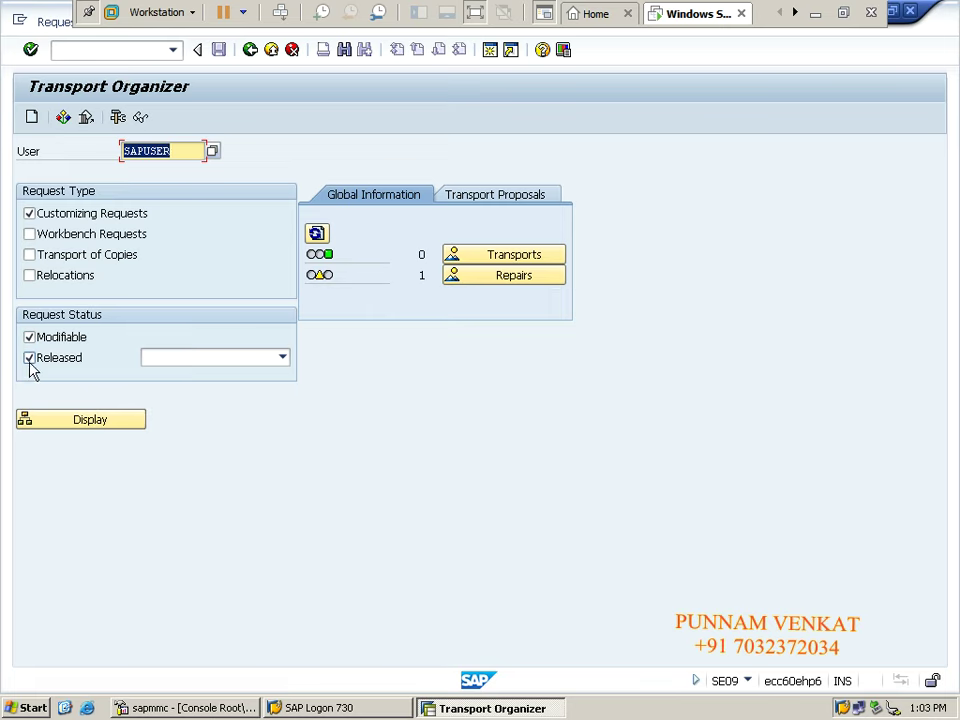
left_click(94, 423)
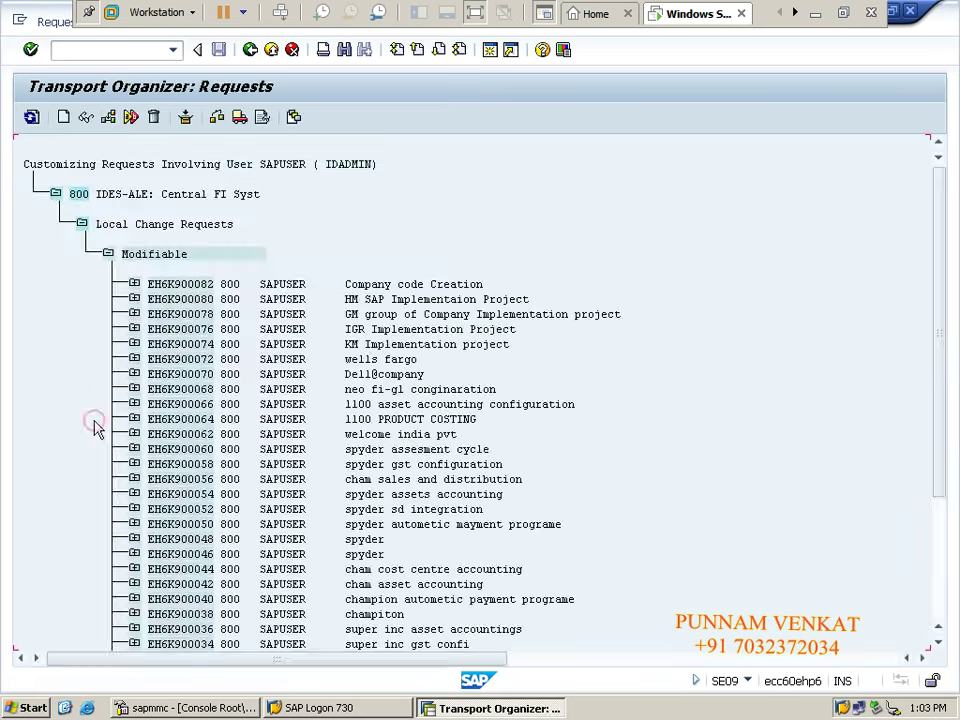
- Expand the "Company code Creation" request, its customizing task and the Edit, Copy, Delete, Check Company Code activity
left_click(358, 284)
left_click(134, 285)
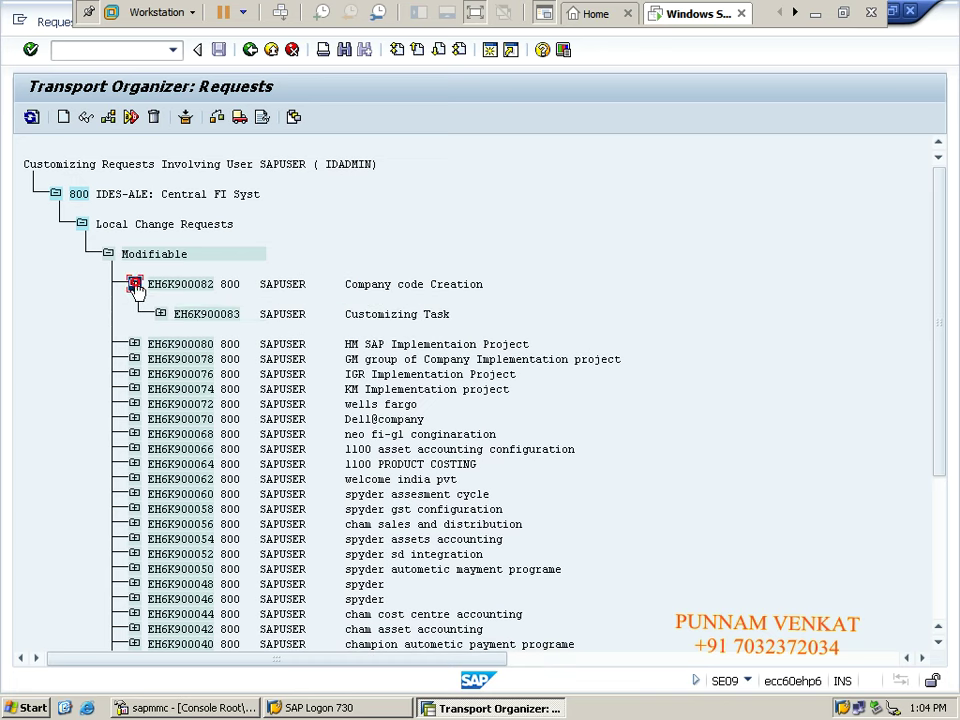
left_click(200, 315)
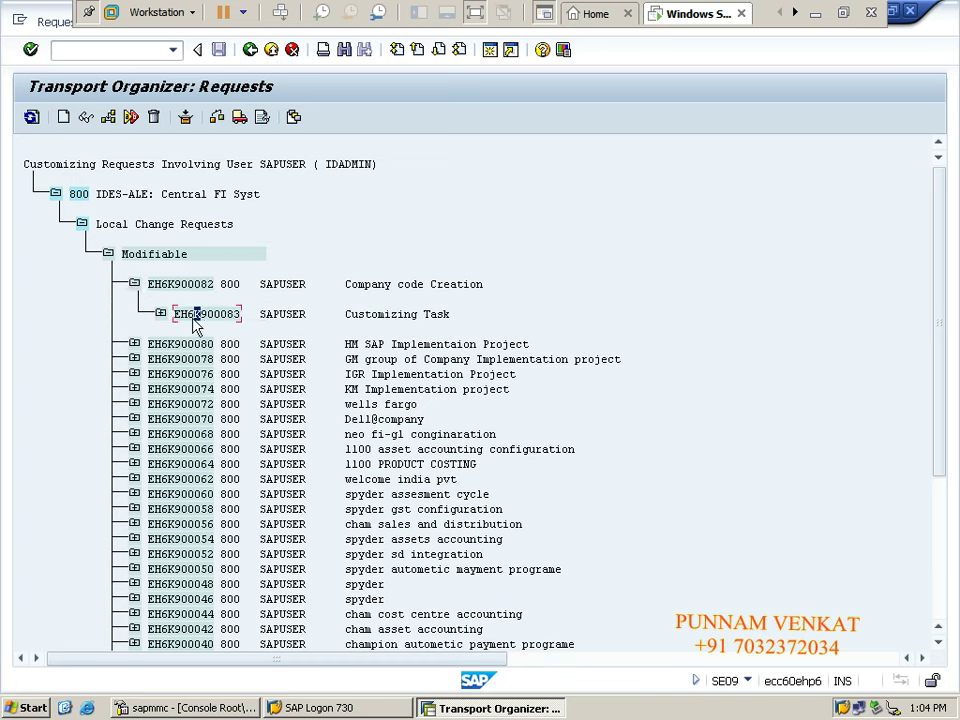
left_click(183, 287)
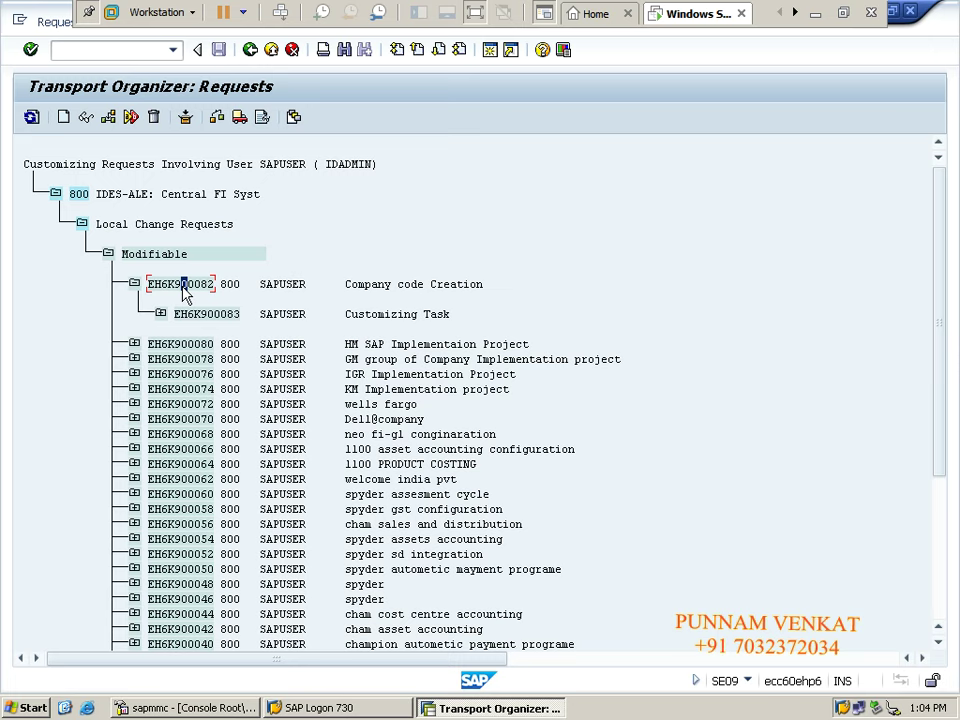
left_click(160, 314)
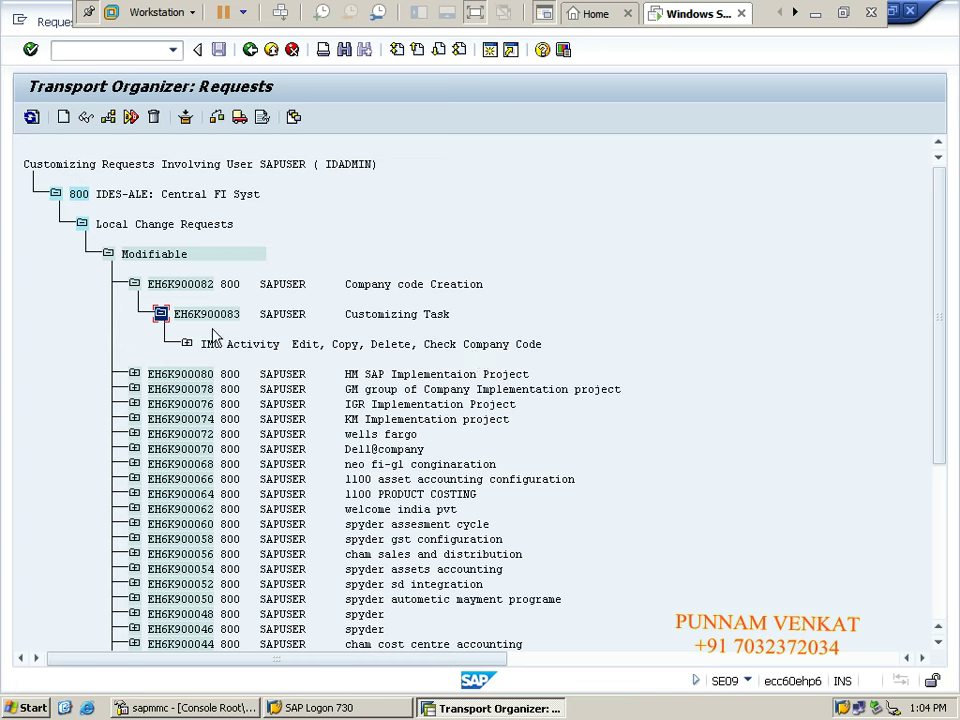
left_click(187, 344)
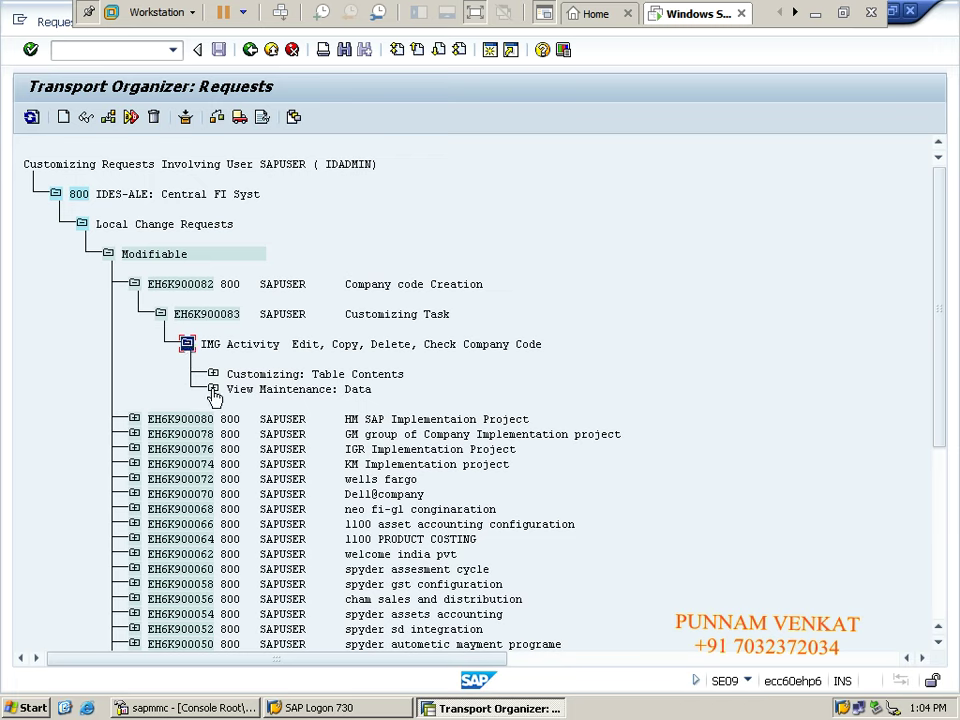
- Expand View Maintenance: Data through V_T001 and T001 to examine the recorded company code key
left_click(213, 389)
left_click(213, 389)
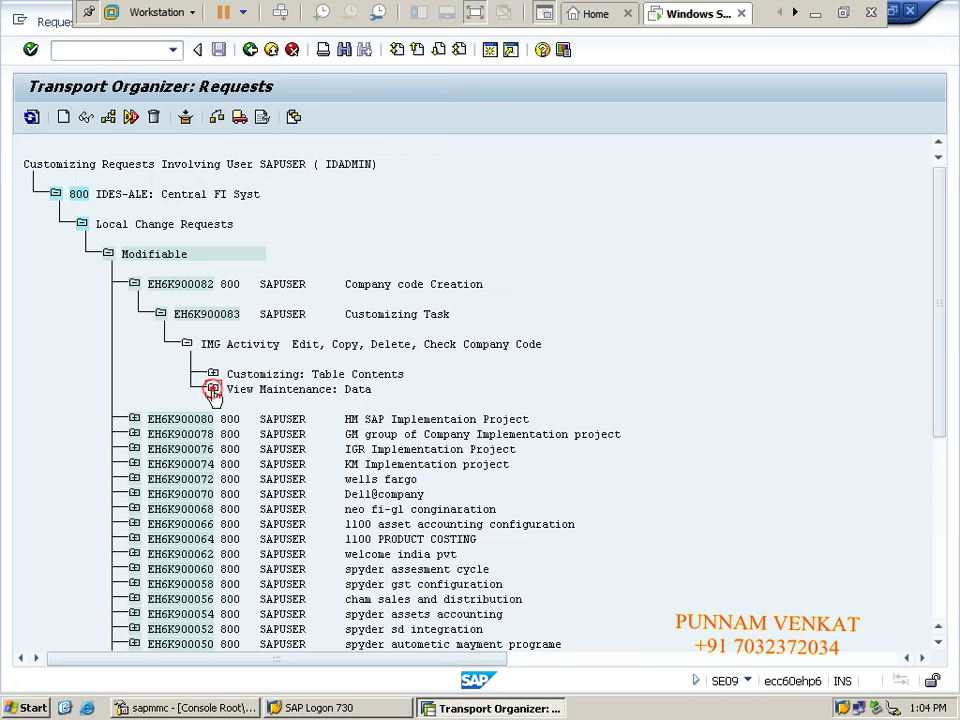
left_click(213, 389)
left_click(240, 418)
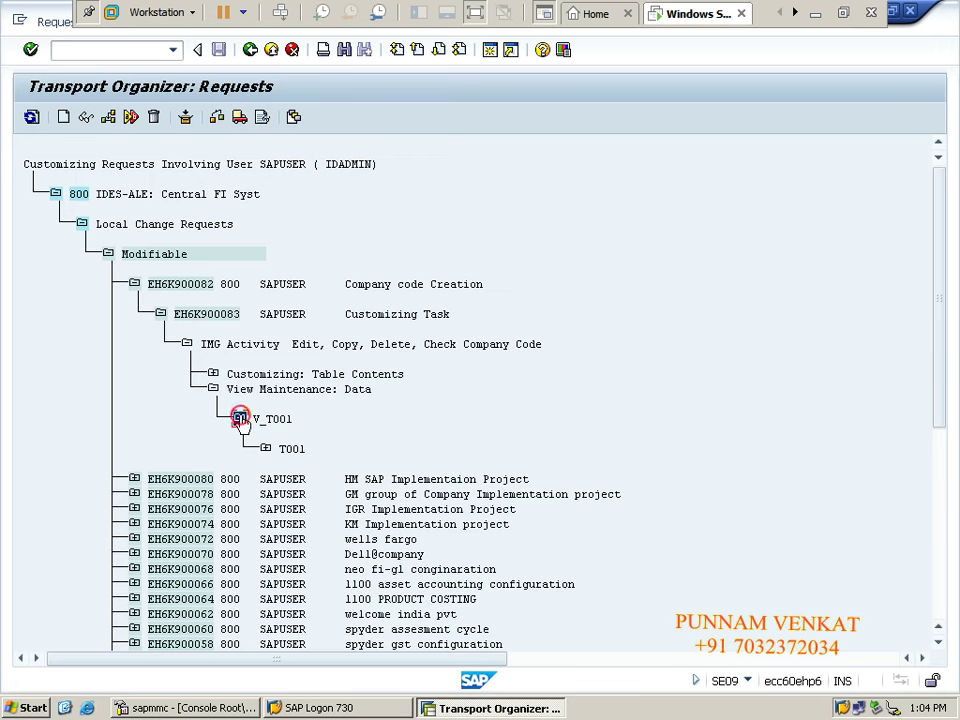
left_click(265, 449)
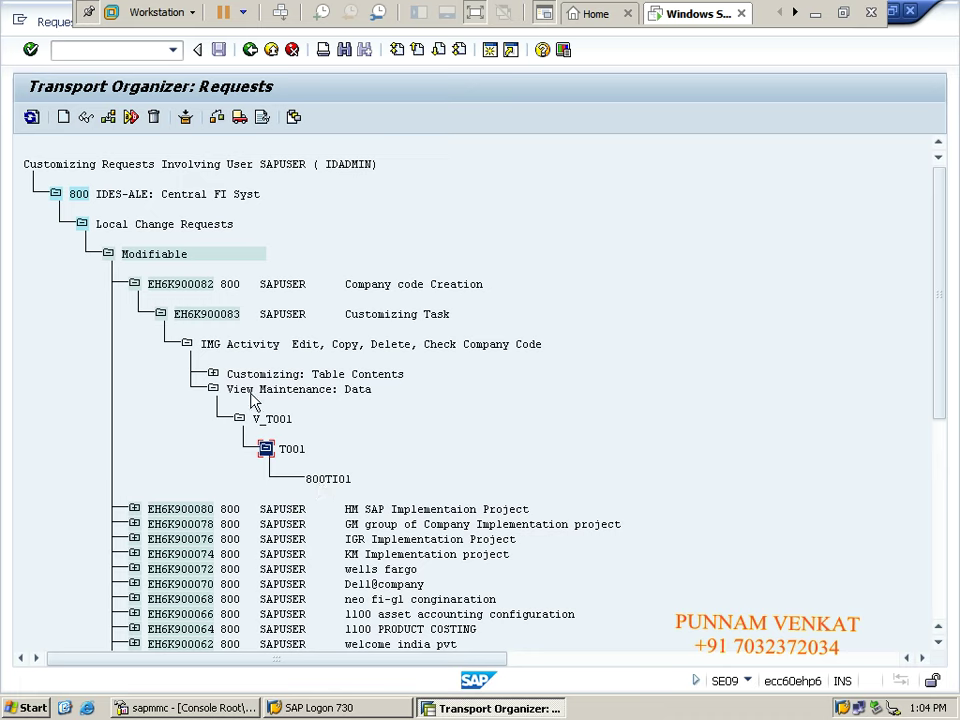
- Expand Customizing: Table Contents through ADDRESS and ADR10 to examine the recorded address entry
left_click(213, 374)
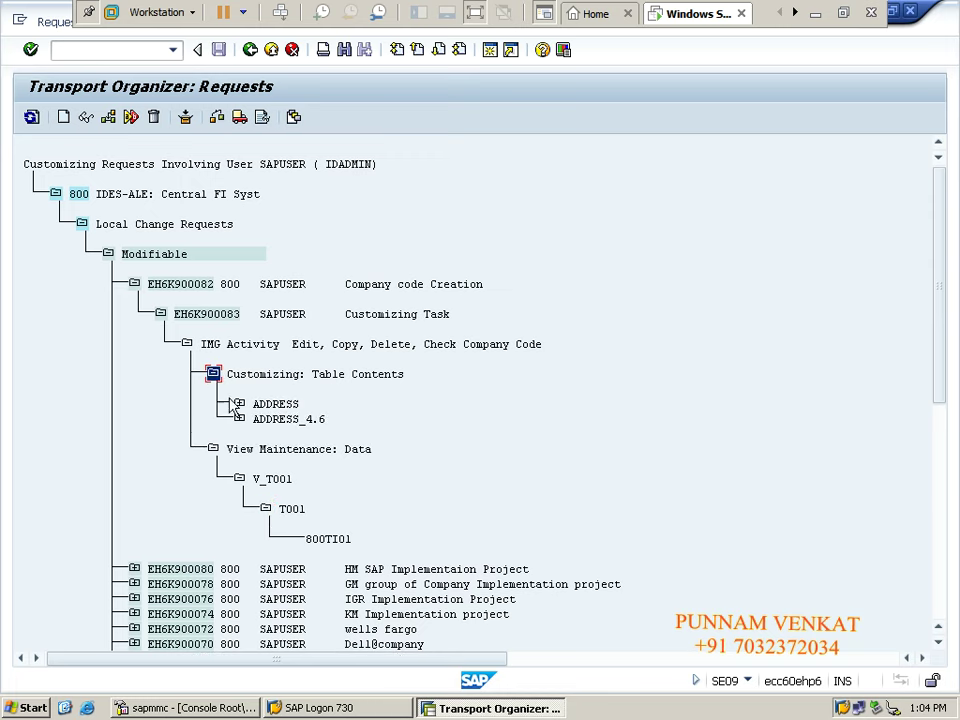
left_click(240, 404)
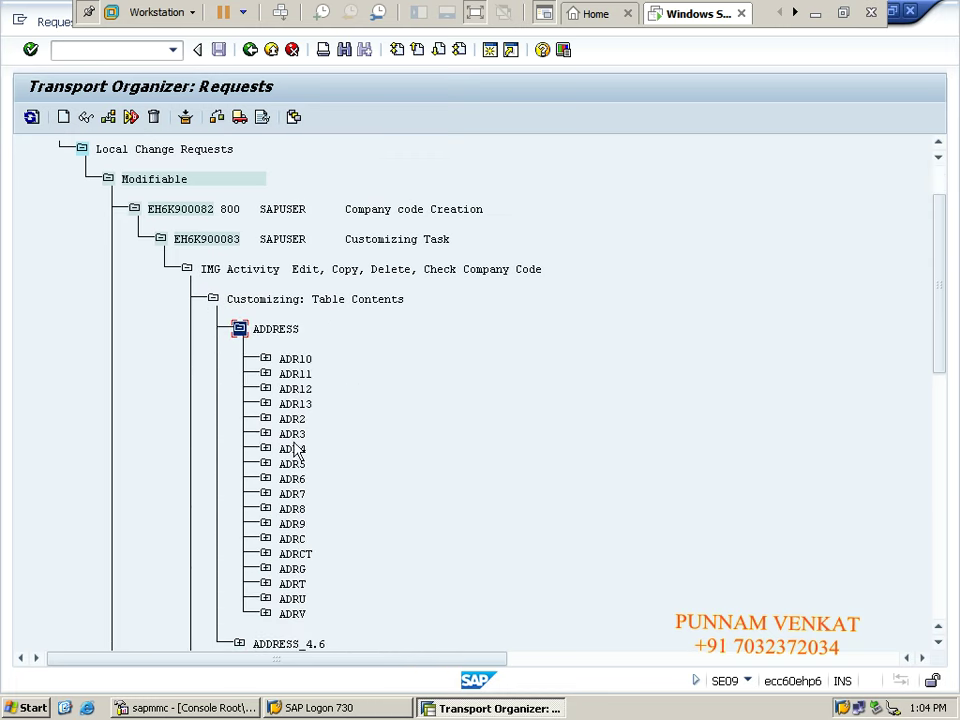
left_click(265, 359)
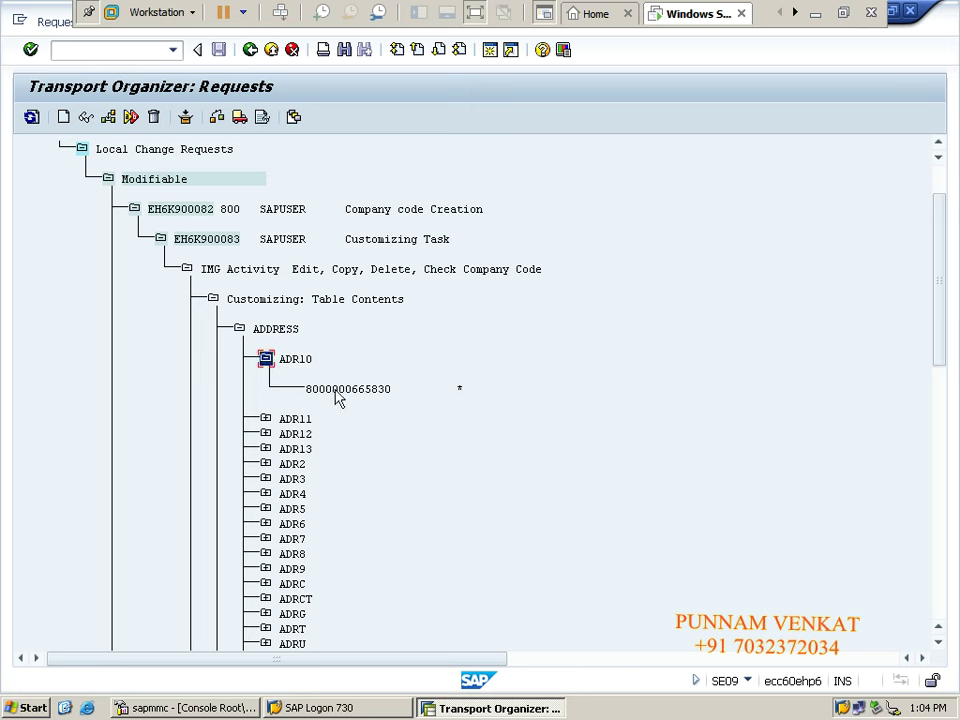
- Collapse the ADDRESS, Customizing: Table Contents, View Maintenance: Data, IMG Activity and Customizing Task nodes of the "Company code Creation" request
left_click(239, 329)
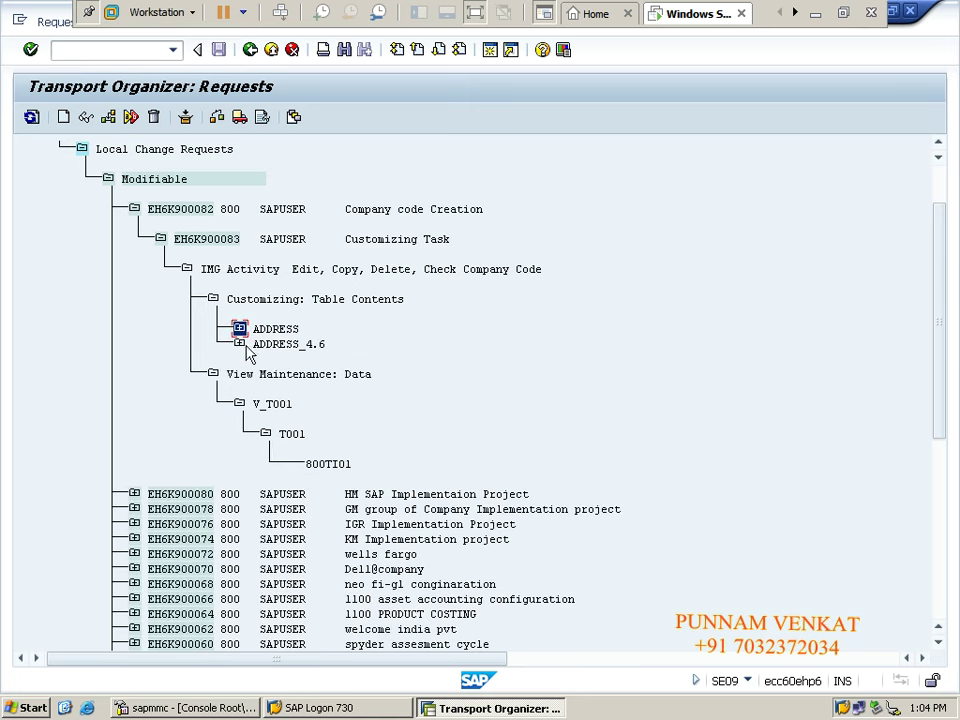
left_click(212, 299)
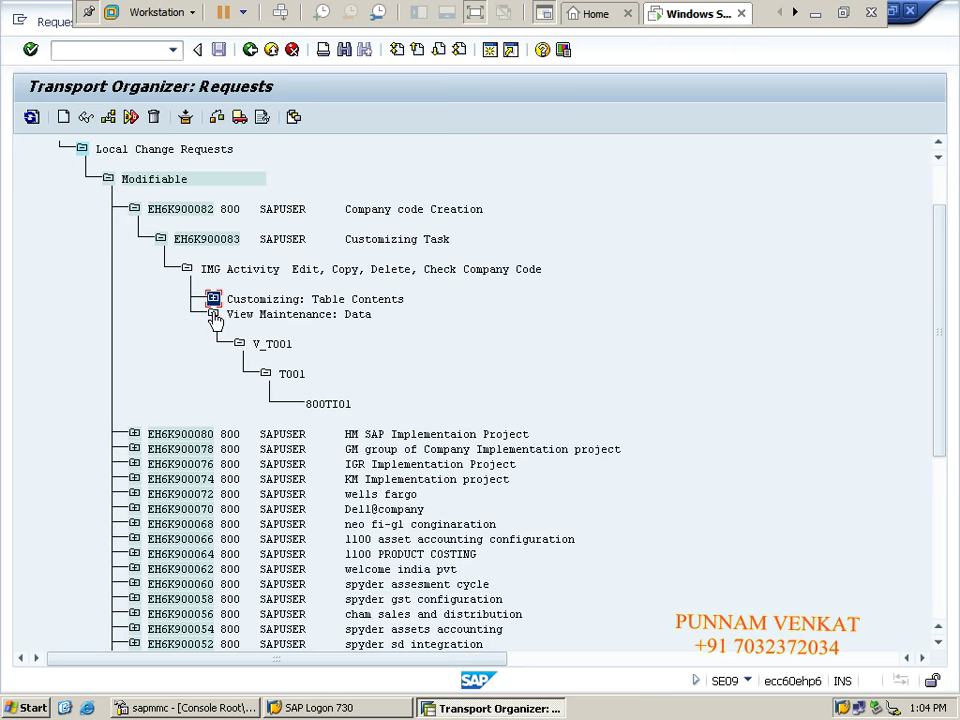
left_click(213, 315)
left_click(186, 269)
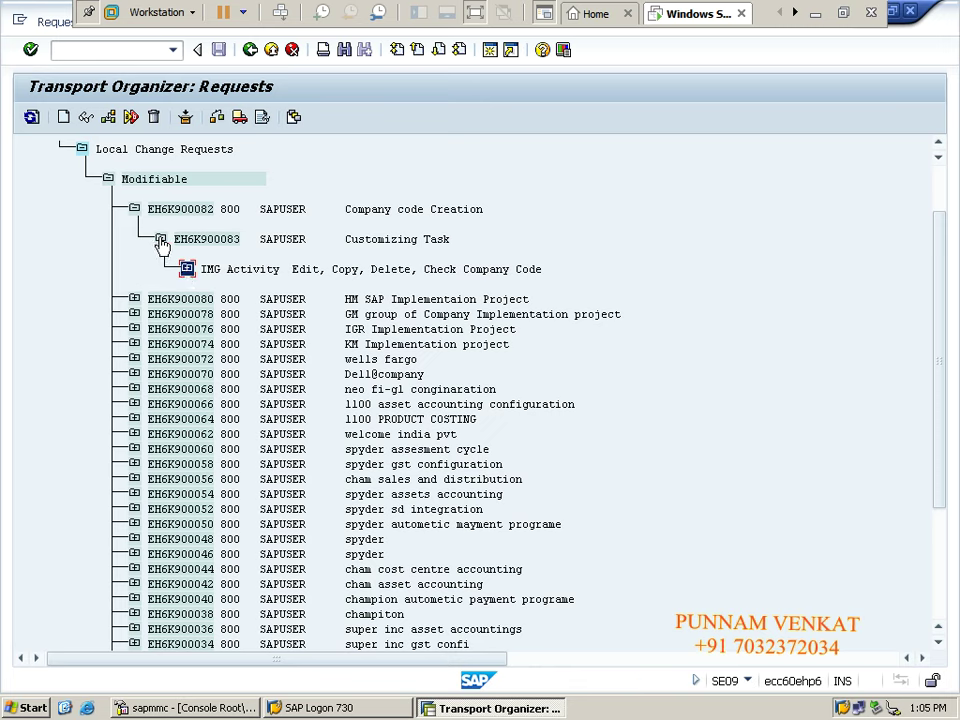
left_click(160, 239)
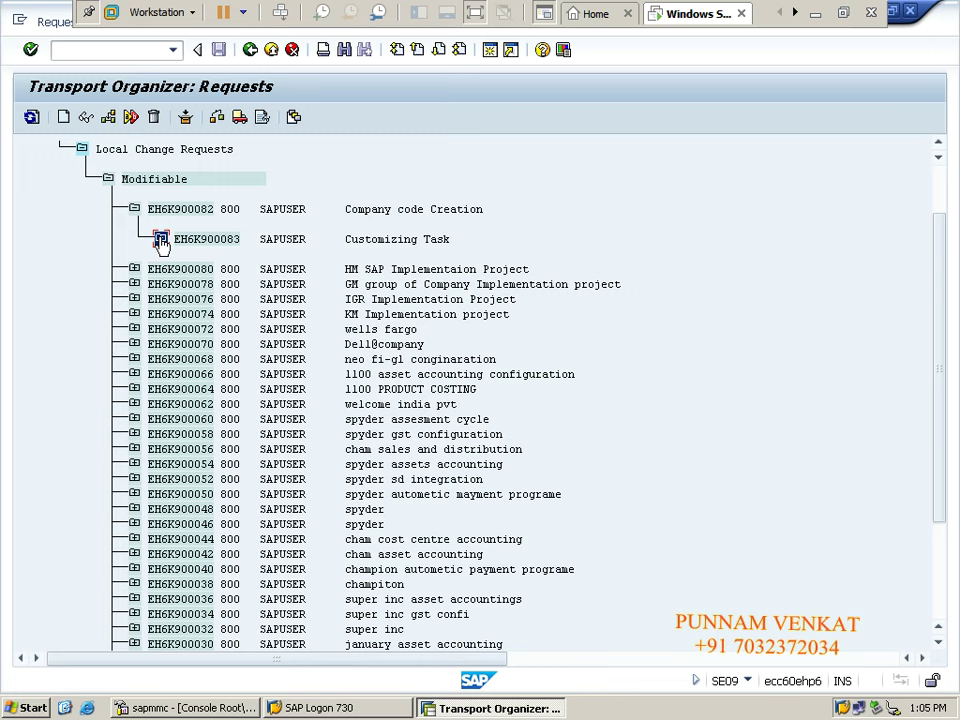
- Release the customizing task under the "Company code Creation" request
left_click(169, 210)
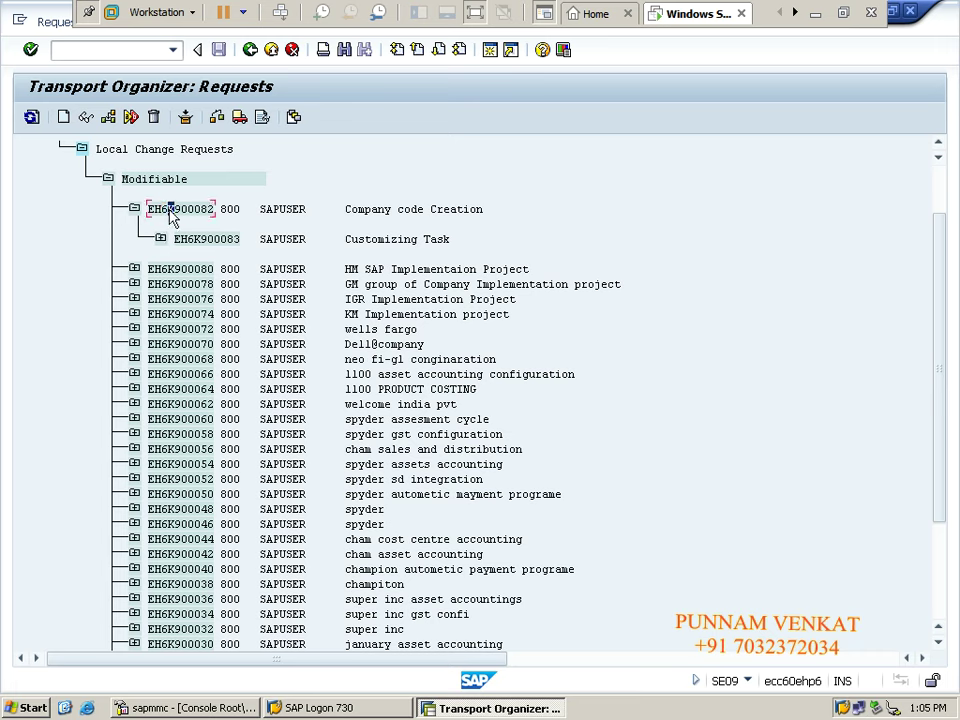
left_click(197, 239)
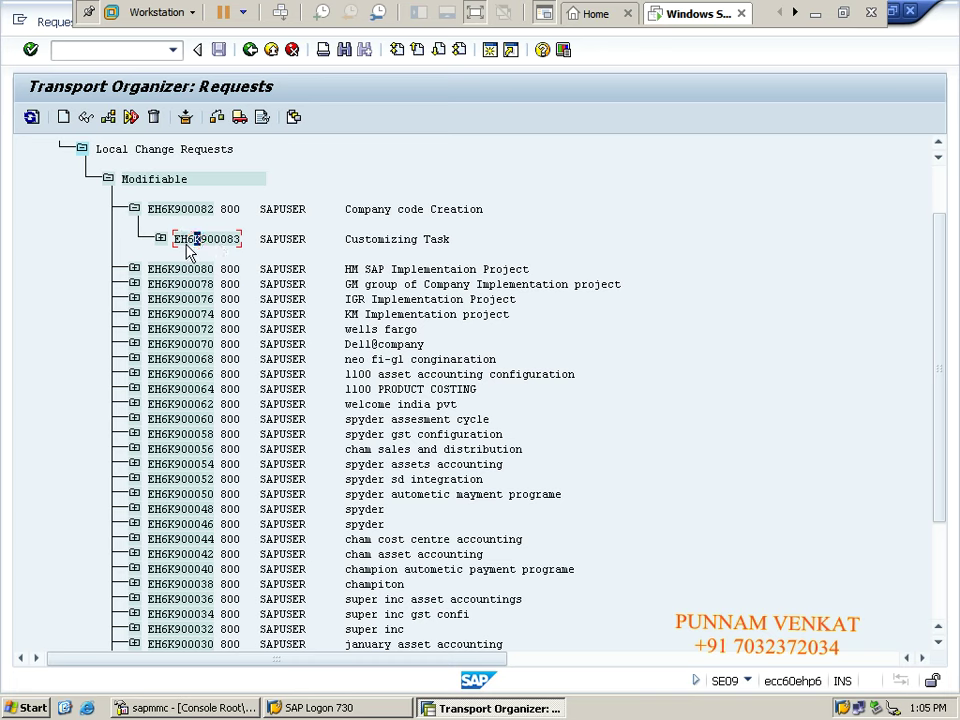
left_click(240, 119)
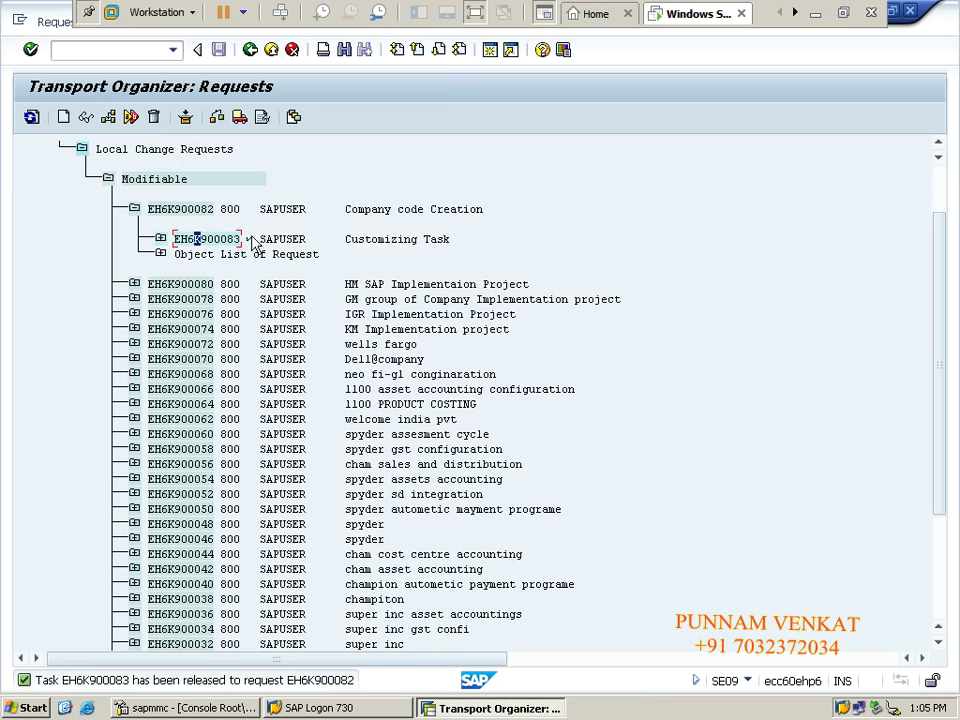
- Release the parent "Company code Creation" customizing request
left_click(184, 210)
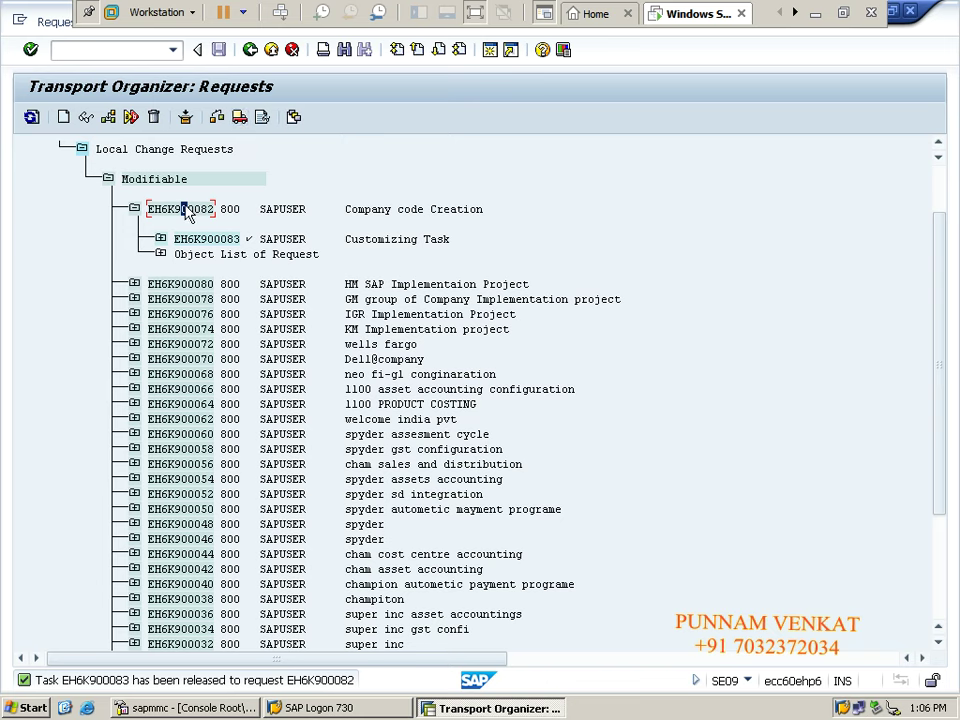
left_click(241, 121)
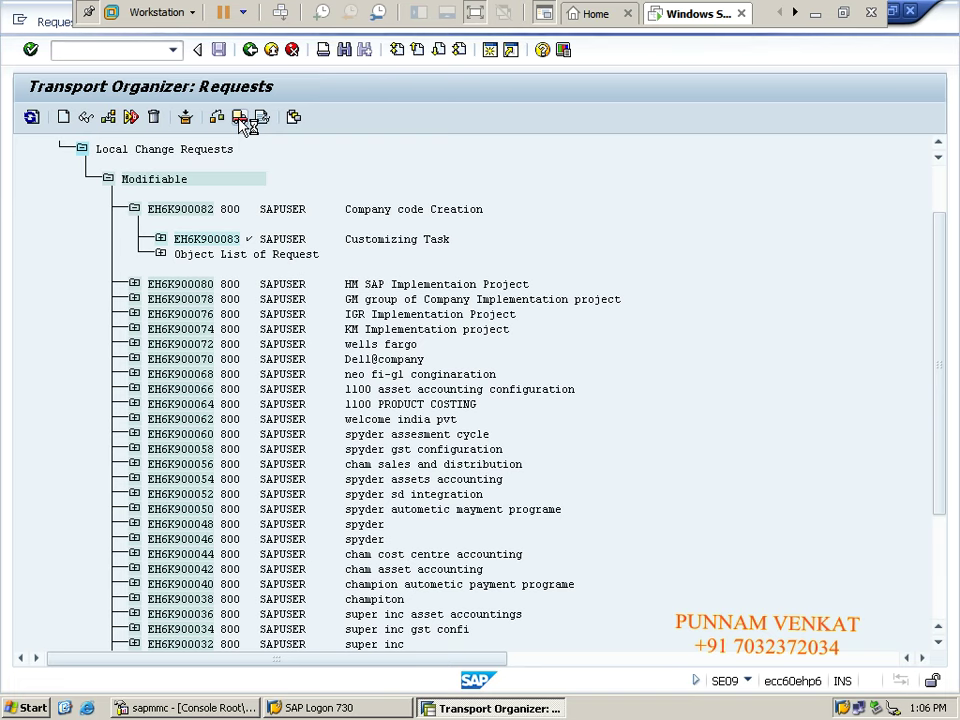
left_click(242, 117)
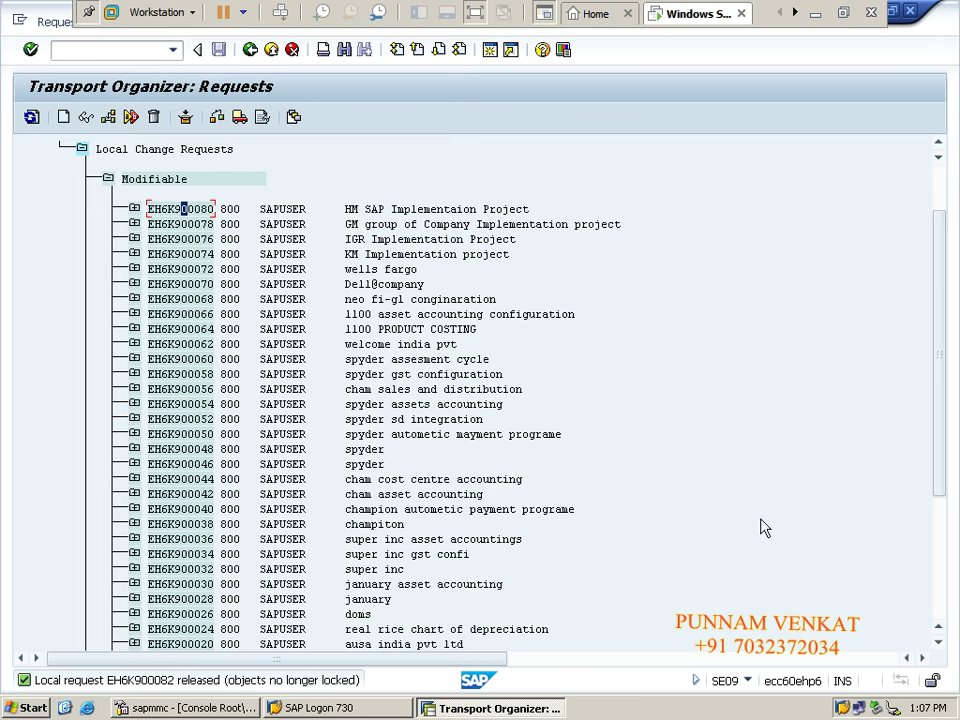
- Return to the Transport Organizer selection, exclude modifiable requests and display only the released customizing requests
left_click_drag(941, 411, 948, 362)
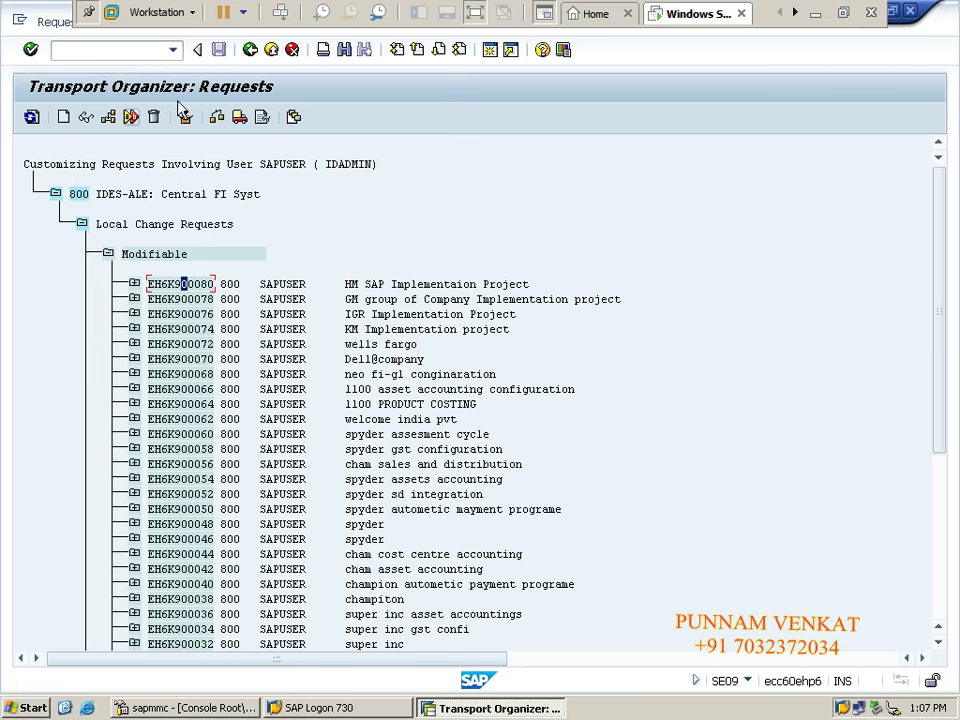
left_click(250, 50)
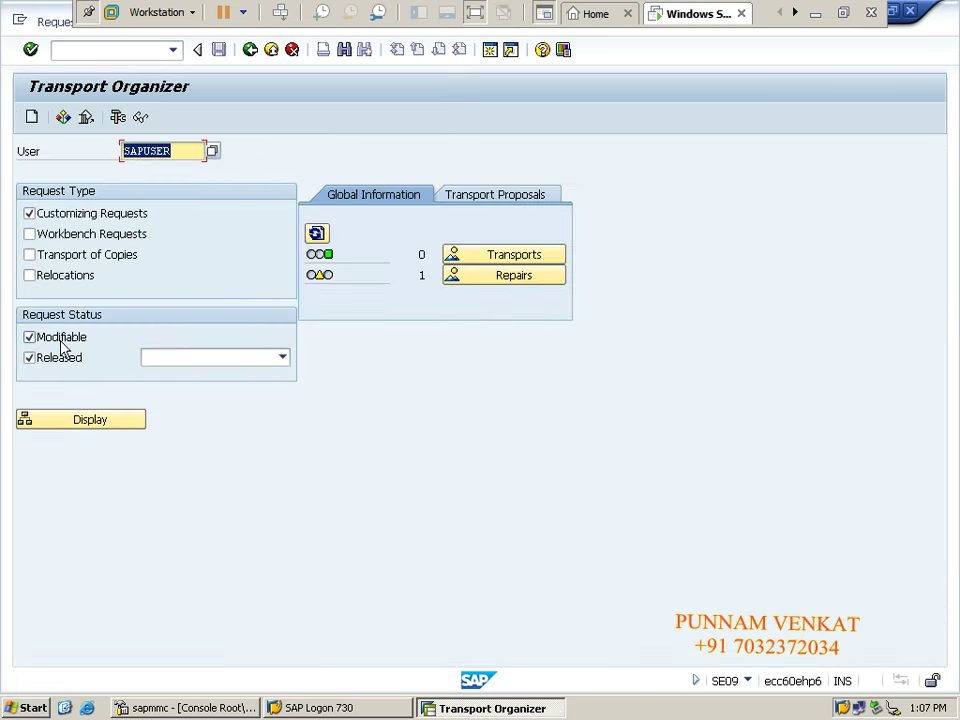
left_click(60, 340)
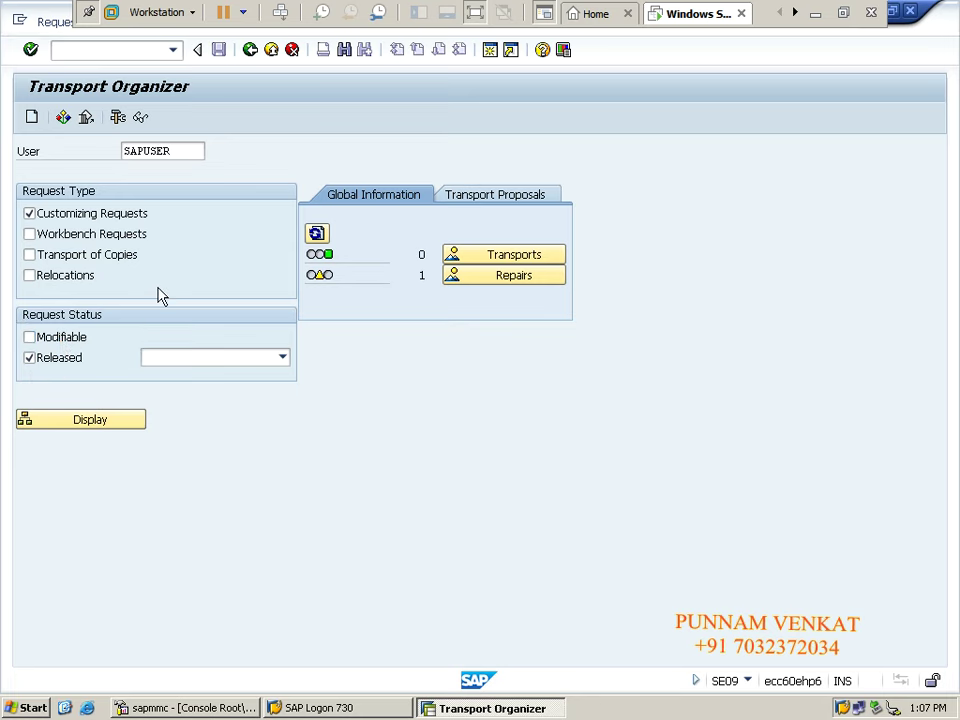
key("Return")
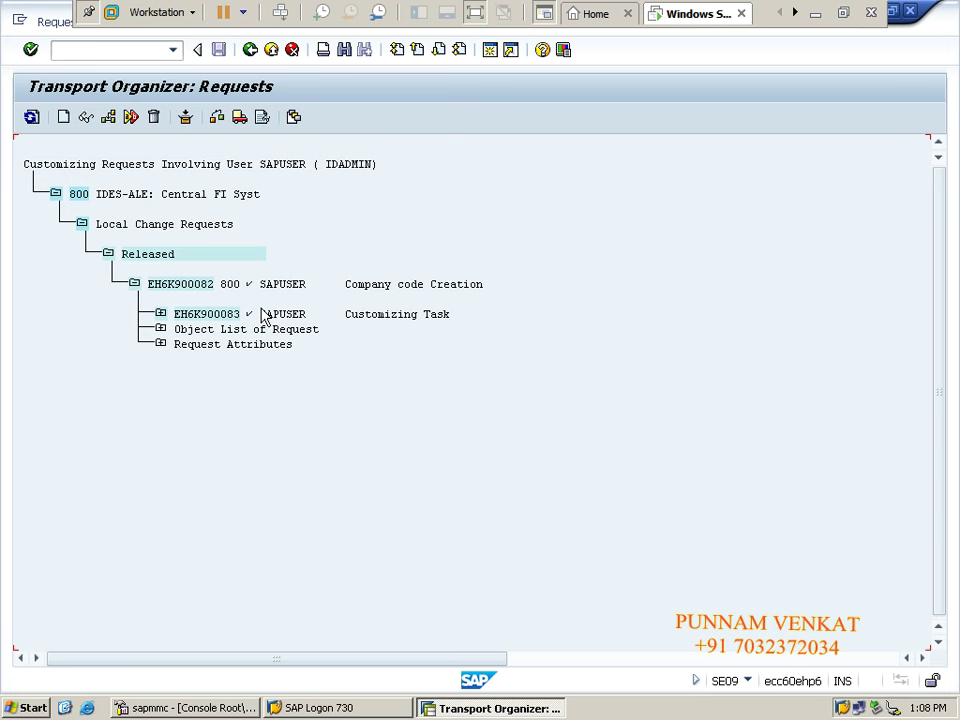
- Switch back to the transport request notes in Word
left_click(818, 16)
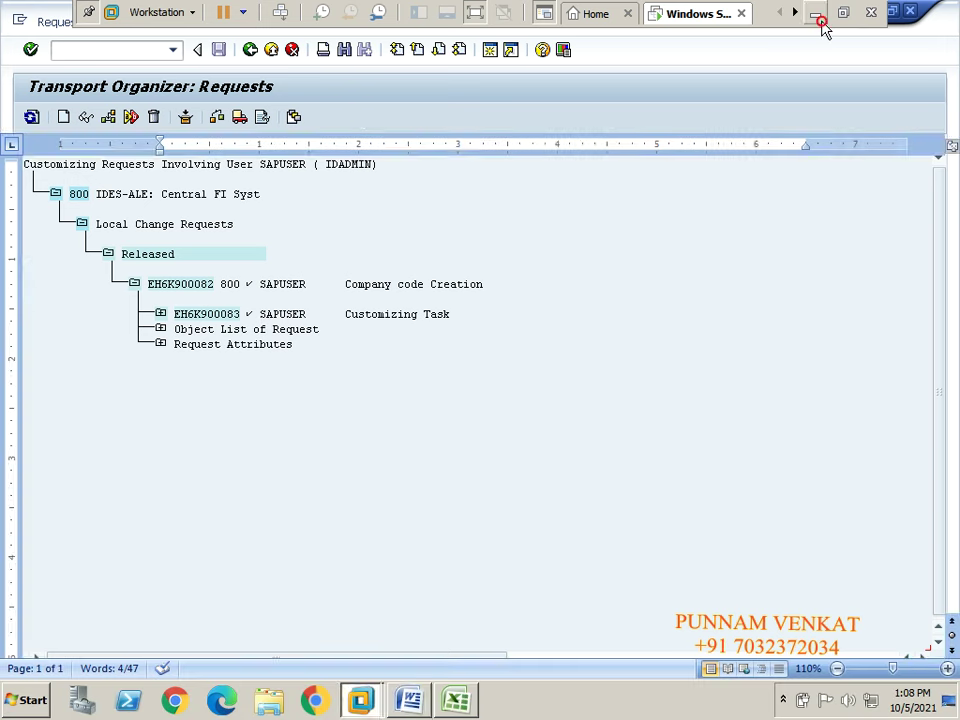
left_click(357, 452)
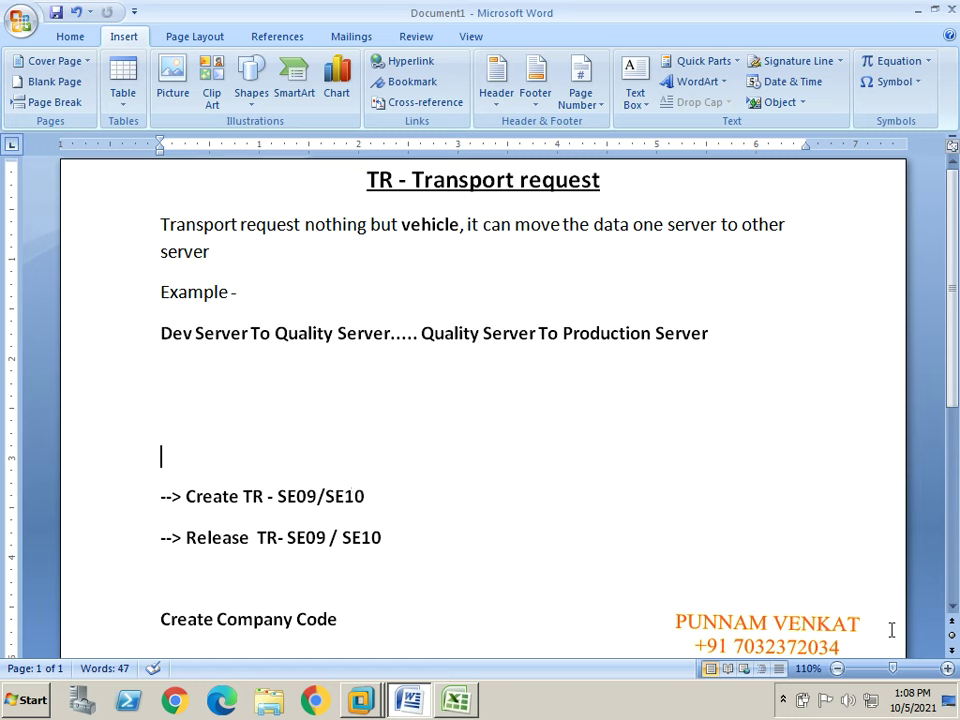
left_click(785, 702)
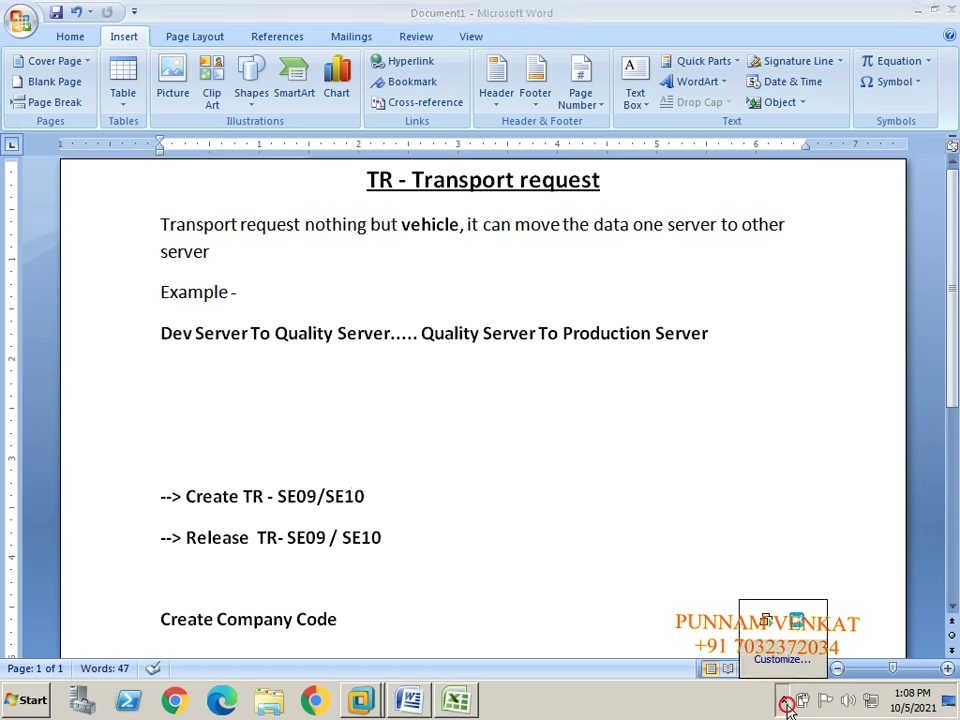